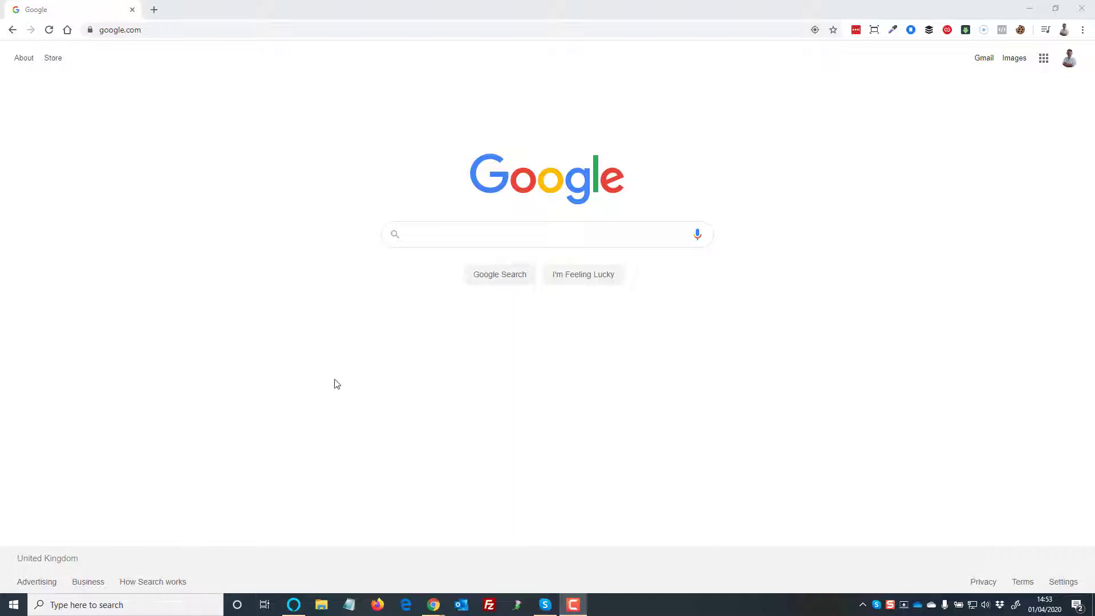
- Search Google for "electrum" and open the official electrum.org Bitcoin wallet site
{"action": "left_click", "coordinate": [412, 237]}
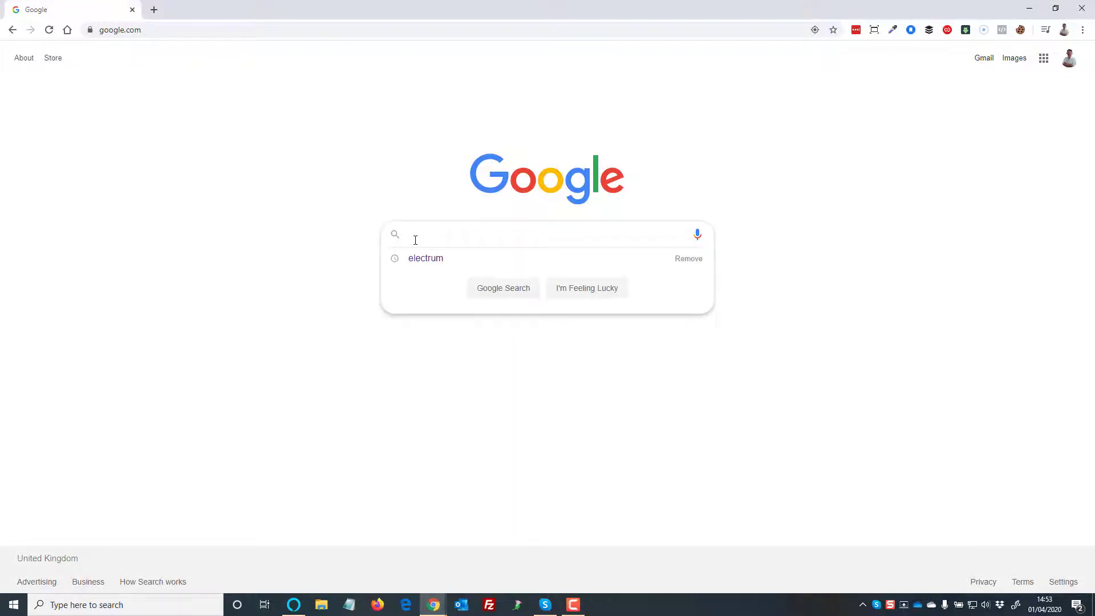
{"action": "type", "text": "electr"}
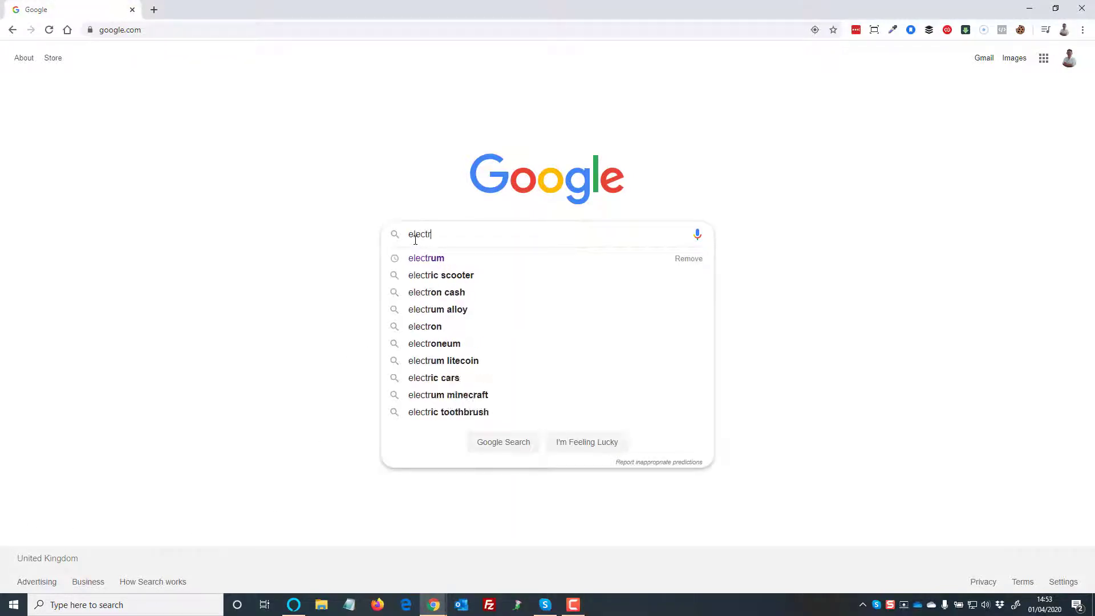
{"action": "type", "text": "um"}
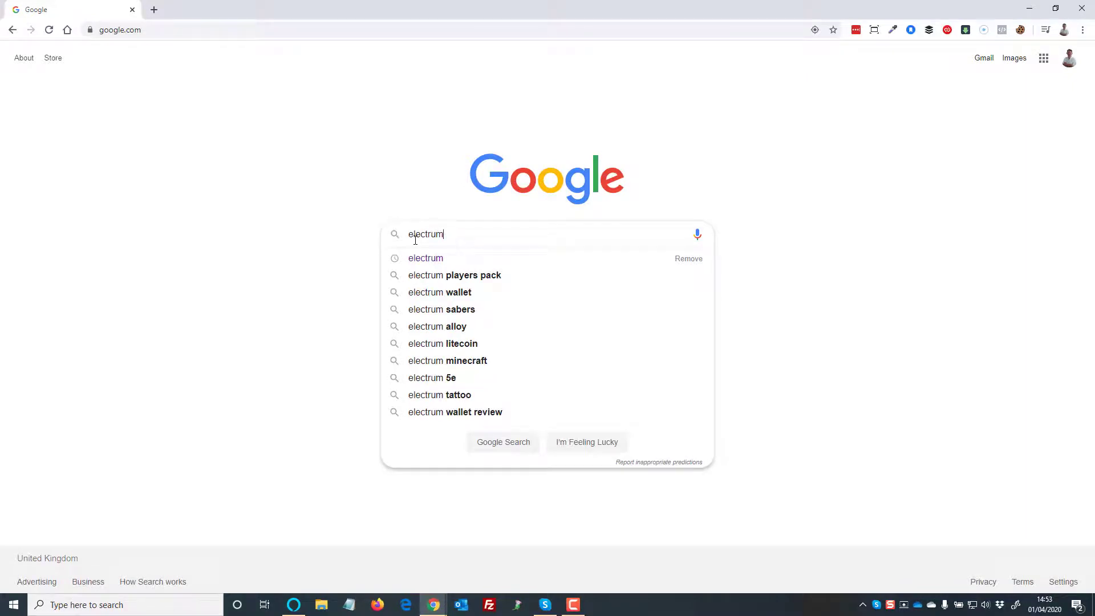
{"action": "key", "text": "Return"}
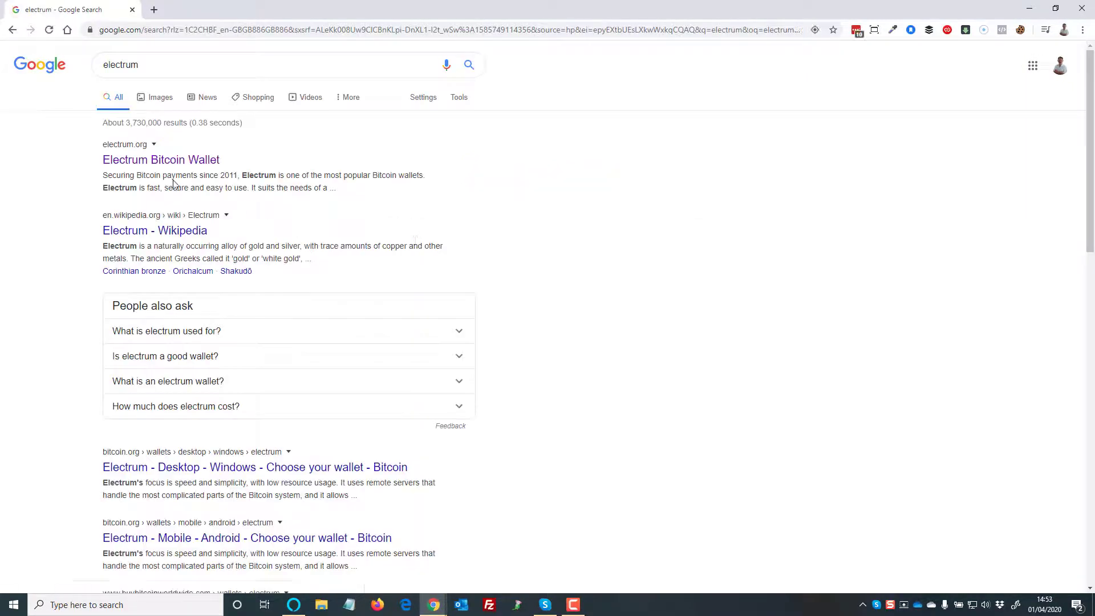
{"action": "left_click", "coordinate": [137, 164]}
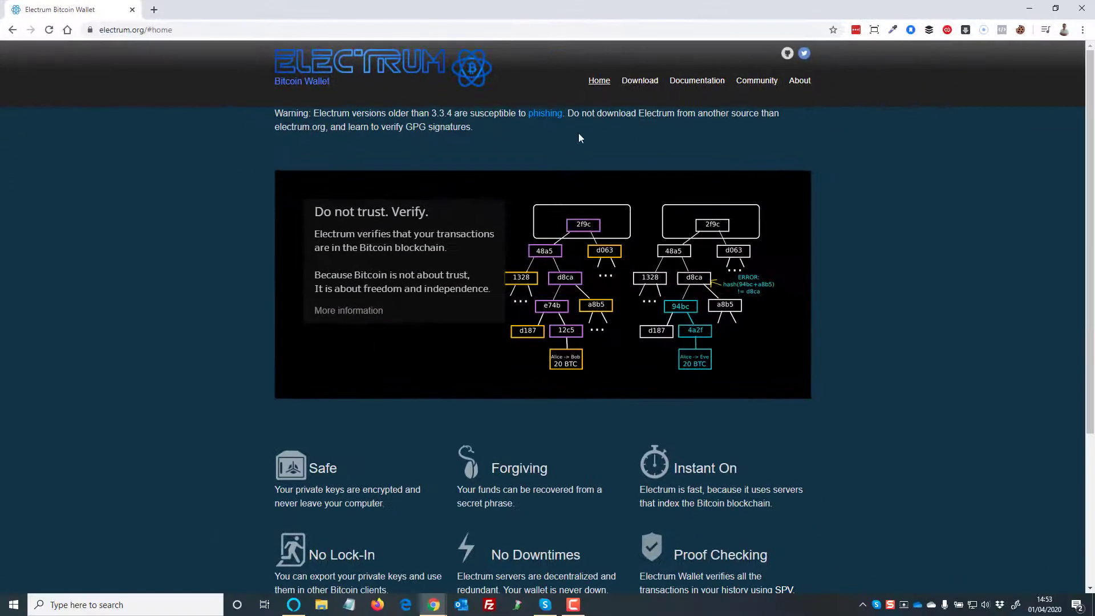
- Download the Electrum 3.3.8 Windows Installer from the site's download page and save it in the Downloads folder
{"action": "left_click", "coordinate": [645, 86]}
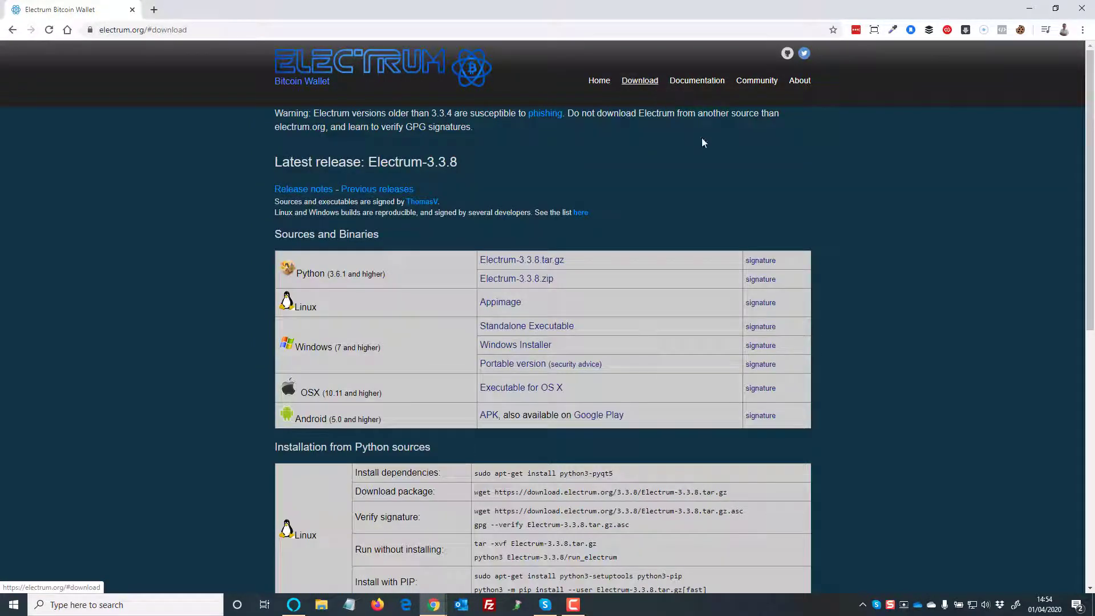
{"action": "scroll", "coordinate": [790, 197], "scroll_direction": "down", "scroll_amount": 2}
{"action": "scroll", "coordinate": [791, 204], "scroll_direction": "down", "scroll_amount": 1}
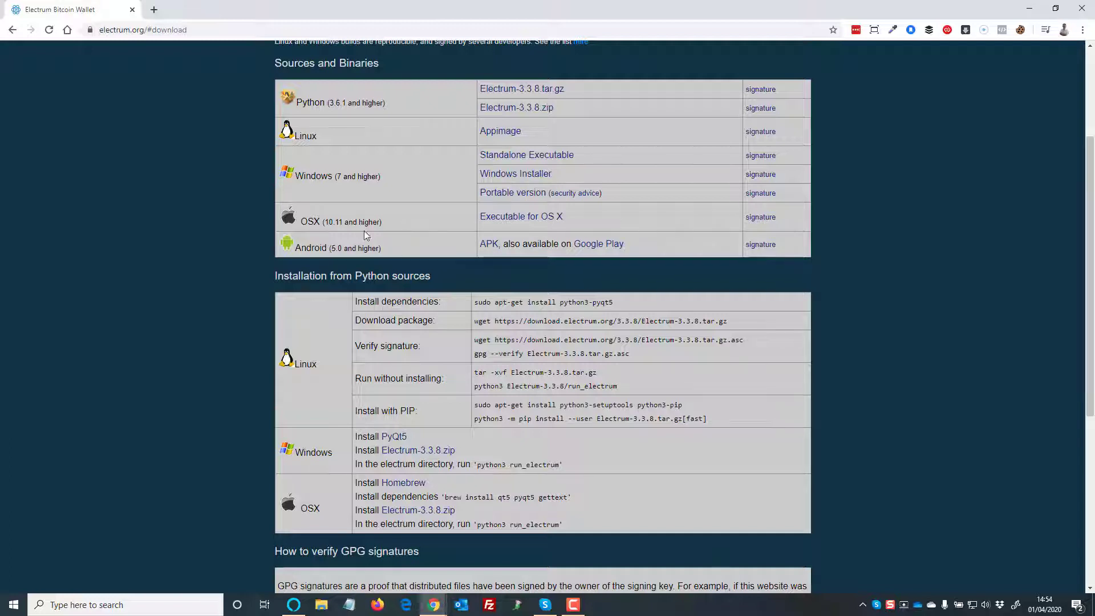
{"action": "left_click", "coordinate": [516, 175]}
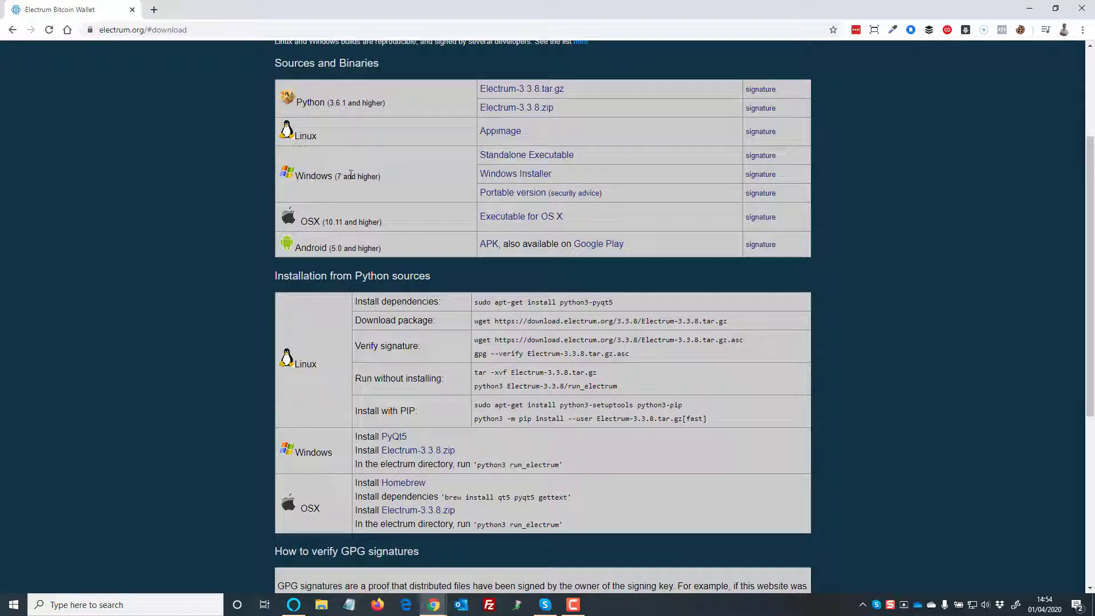
{"action": "left_click", "coordinate": [541, 178]}
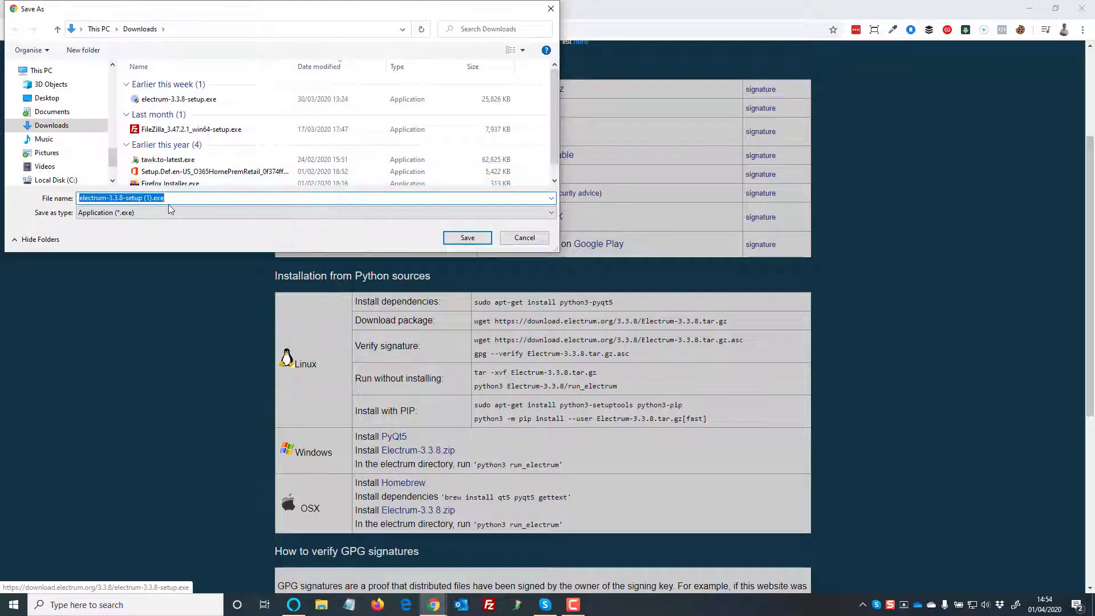
{"action": "left_click", "coordinate": [468, 241]}
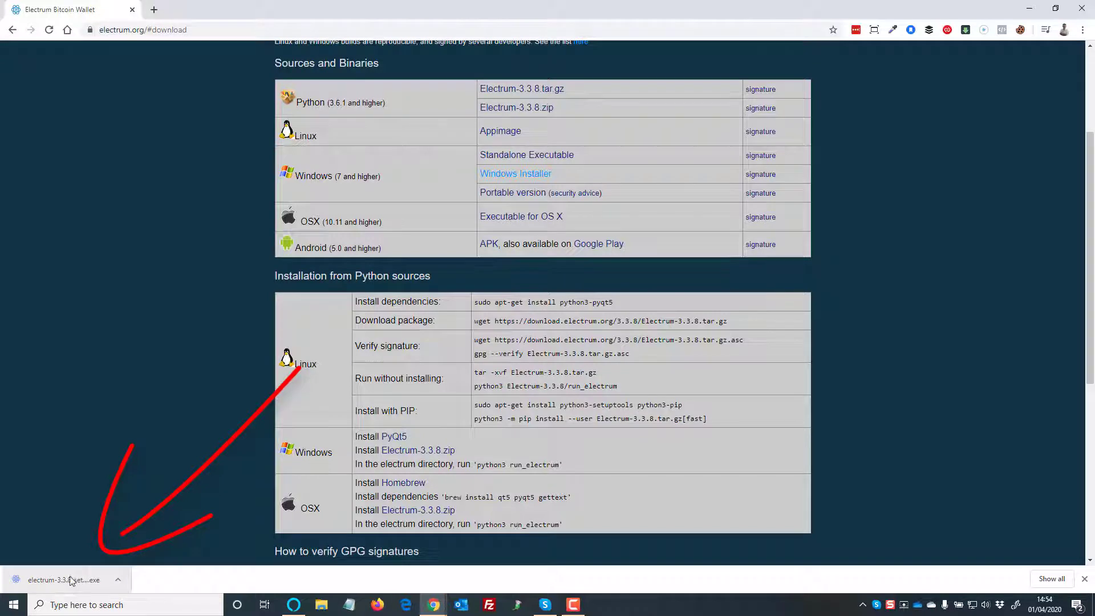
- Run the downloaded setup file to install Electrum in C:\Program Files (x86)\Electrum, finish the installer and close the browser
{"action": "left_click", "coordinate": [71, 580]}
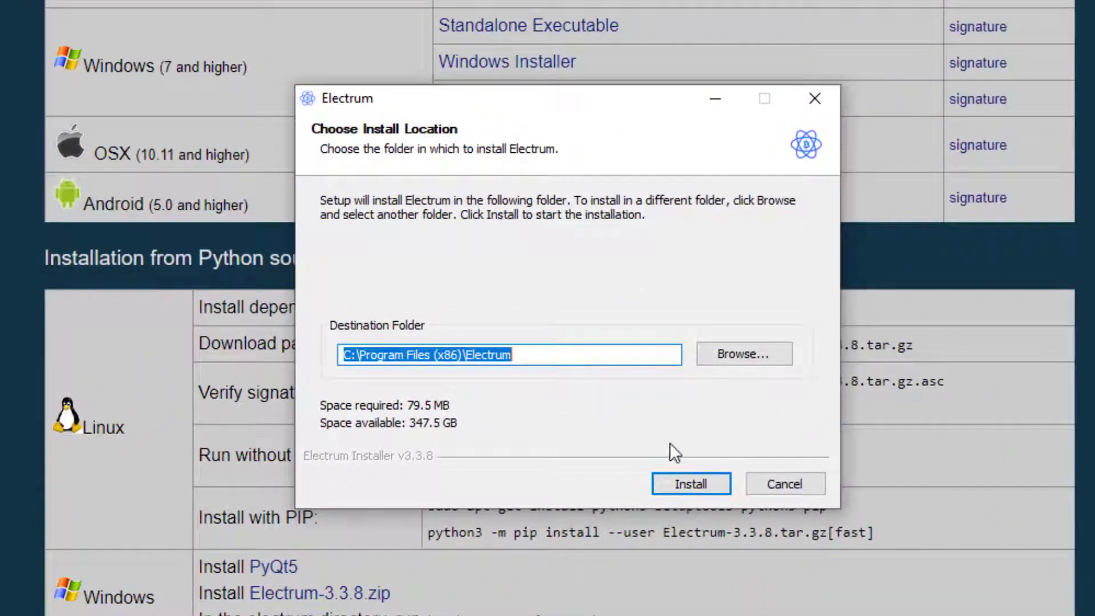
{"action": "left_click", "coordinate": [677, 481]}
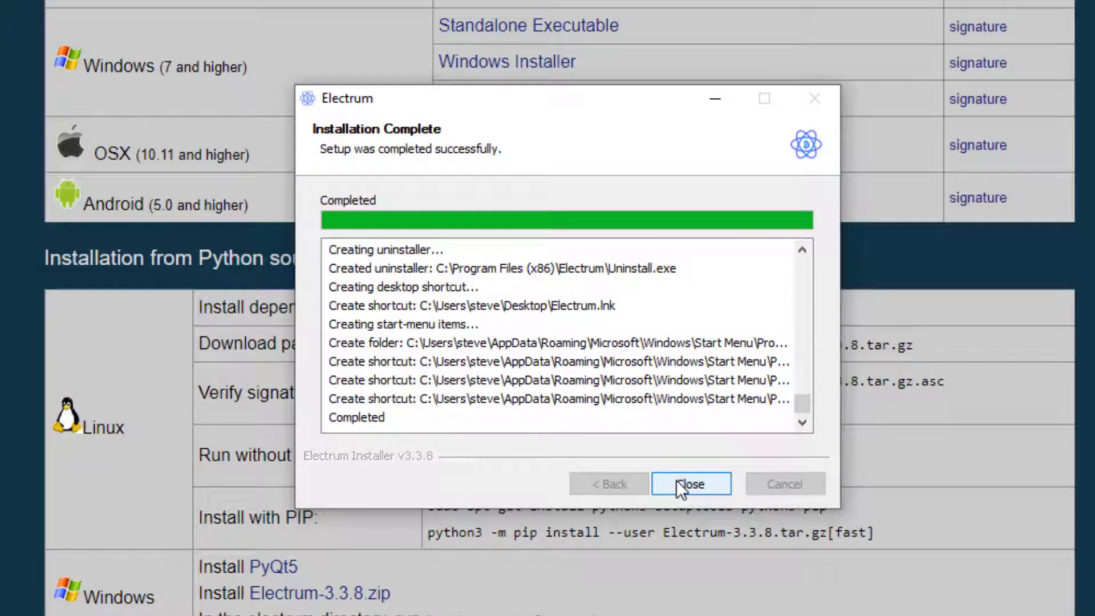
{"action": "left_click", "coordinate": [678, 482]}
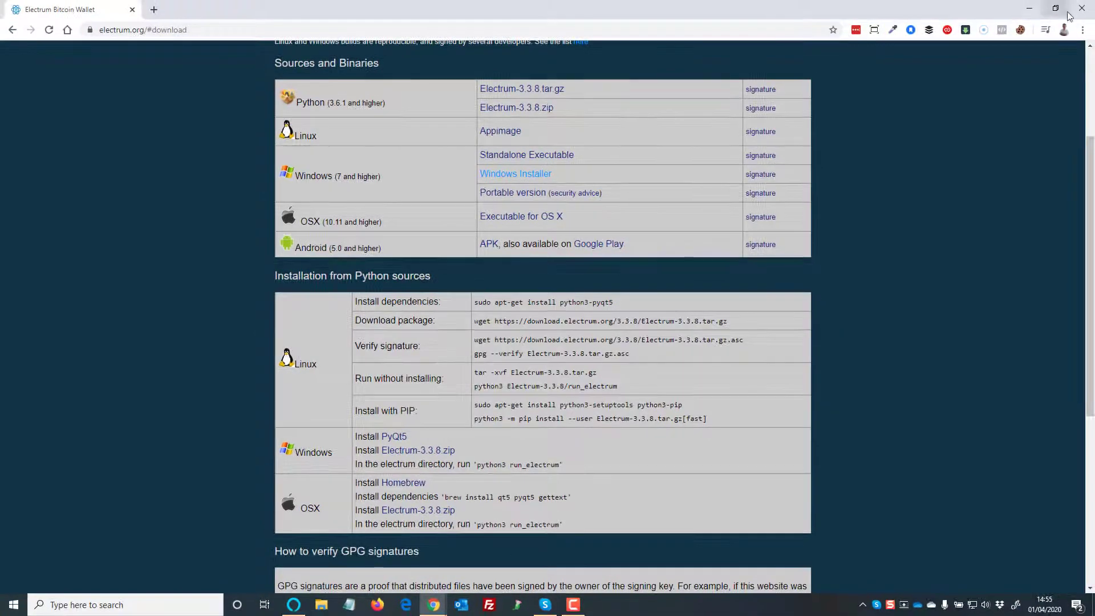
{"action": "left_click", "coordinate": [1083, 8]}
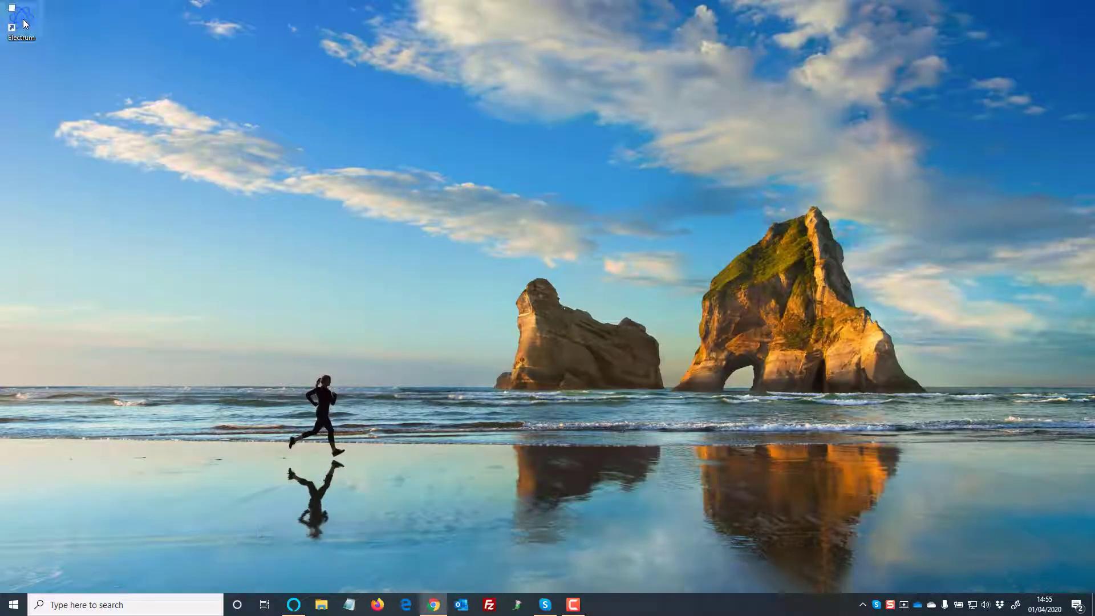
- Launch Electrum from the desktop and name the new wallet with the owner's first name followed by "Demo"
{"action": "left_click_drag", "start_coordinate": [24, 23], "coordinate": [355, 141]}
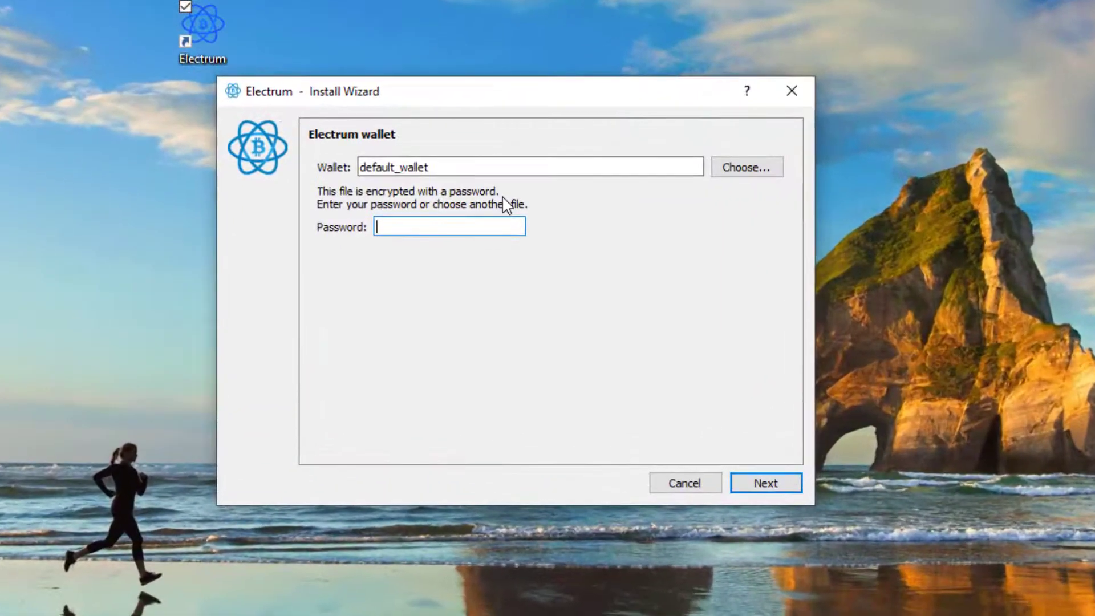
{"action": "left_click_drag", "start_coordinate": [453, 171], "coordinate": [354, 165]}
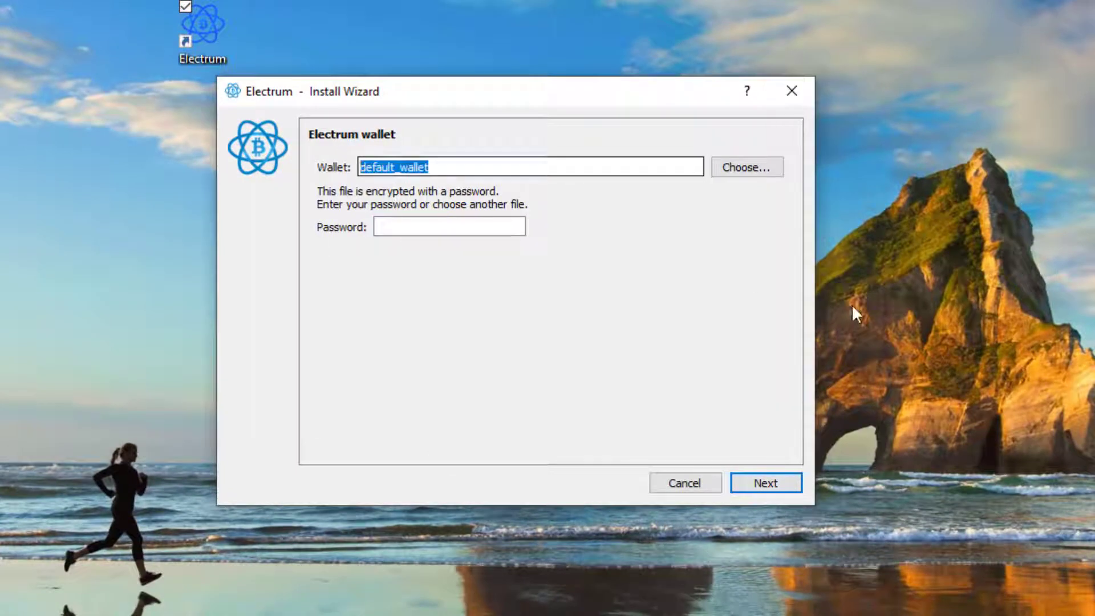
{"action": "type", "text": "Steve"}
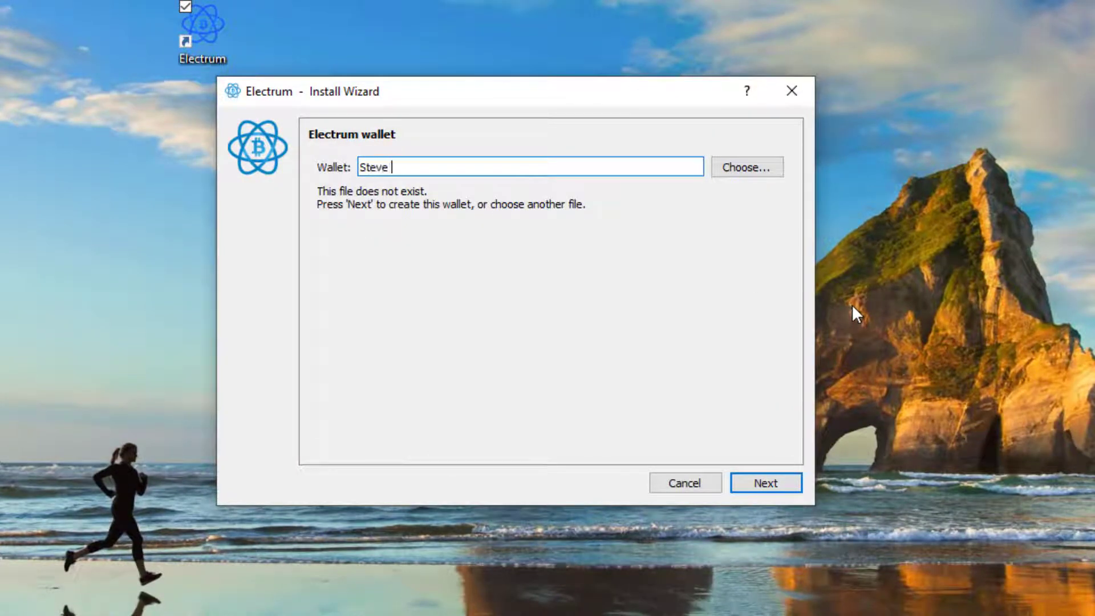
{"action": "type", "text": " Demo"}
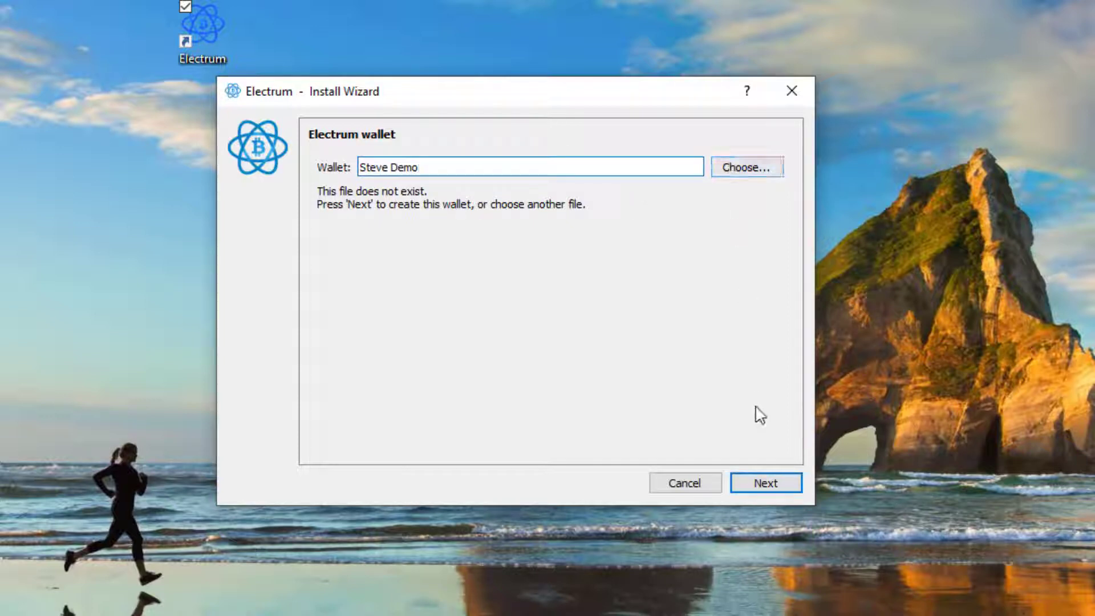
{"action": "left_click", "coordinate": [759, 482]}
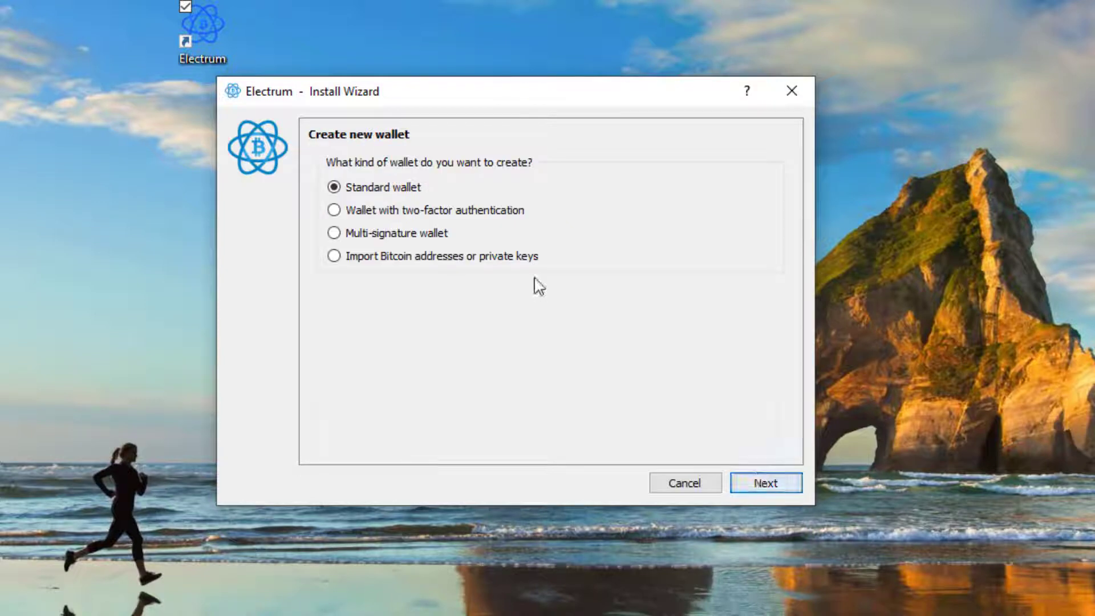
- Configure the new wallet as a Standard wallet with a newly created seed of the Legacy type
{"action": "left_click", "coordinate": [381, 189]}
{"action": "left_click", "coordinate": [761, 485]}
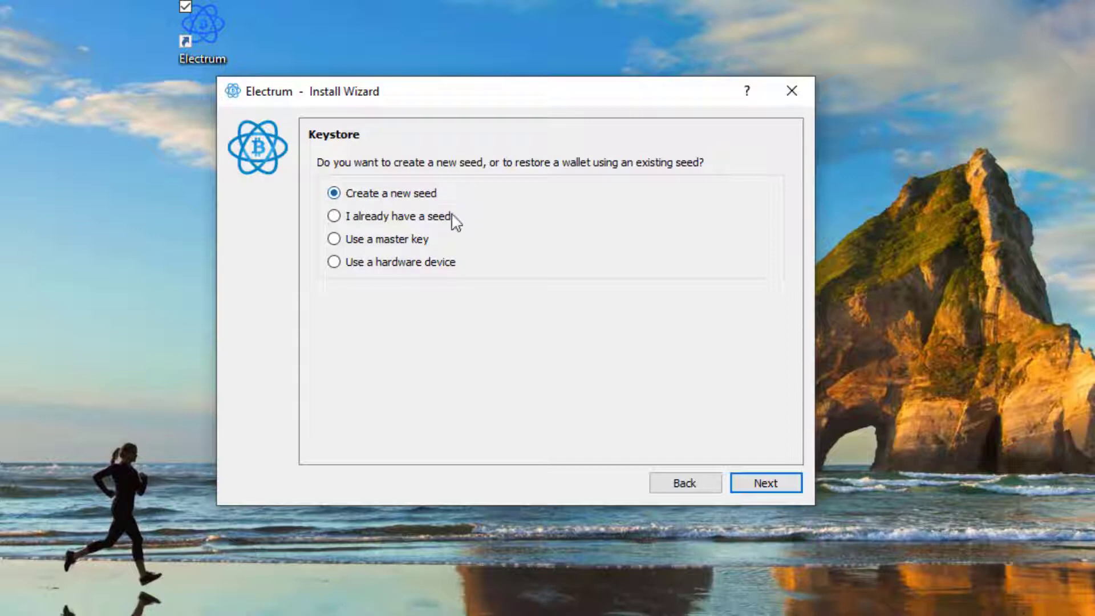
{"action": "left_click", "coordinate": [765, 481]}
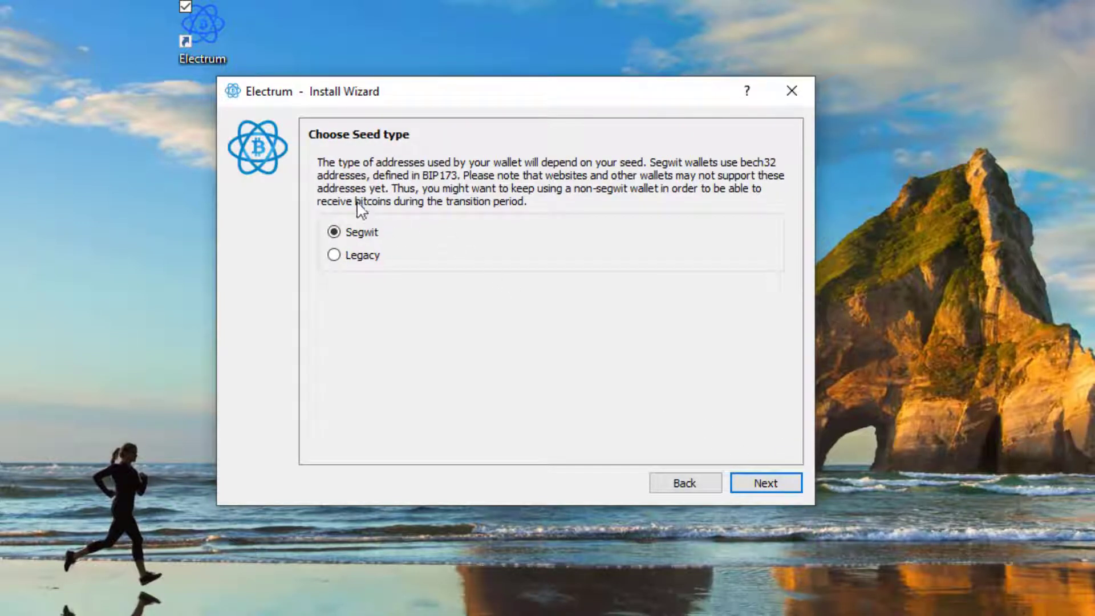
{"action": "left_click", "coordinate": [335, 257]}
{"action": "left_click", "coordinate": [767, 483]}
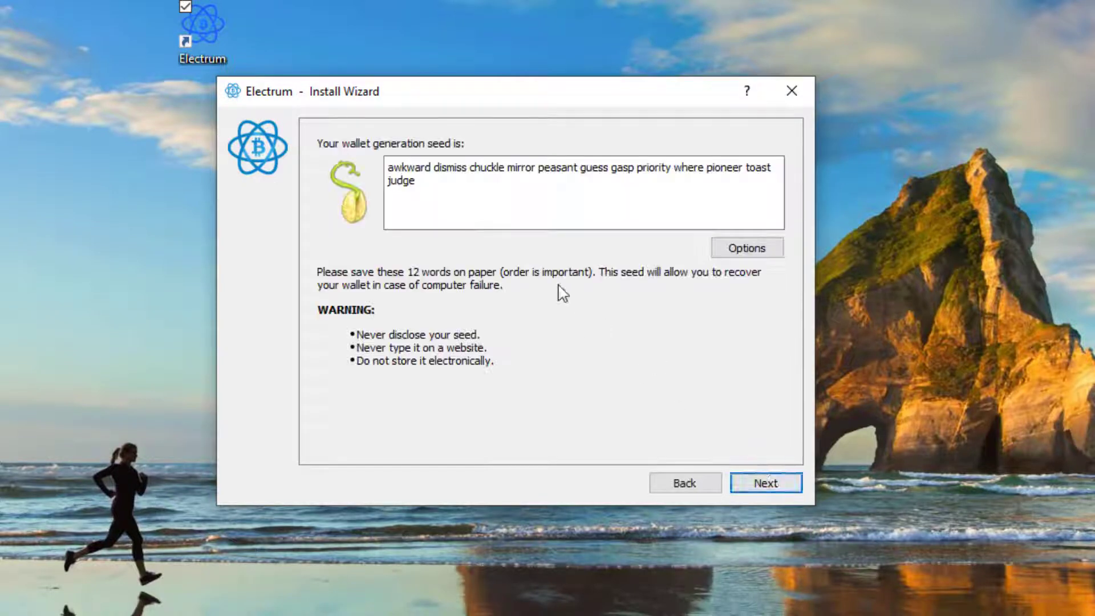
- Copy the wallet generation seed from the install wizard and paste it into a new Notepad document
{"action": "left_click_drag", "start_coordinate": [442, 187], "coordinate": [387, 167]}
{"action": "right_click", "coordinate": [413, 170]}
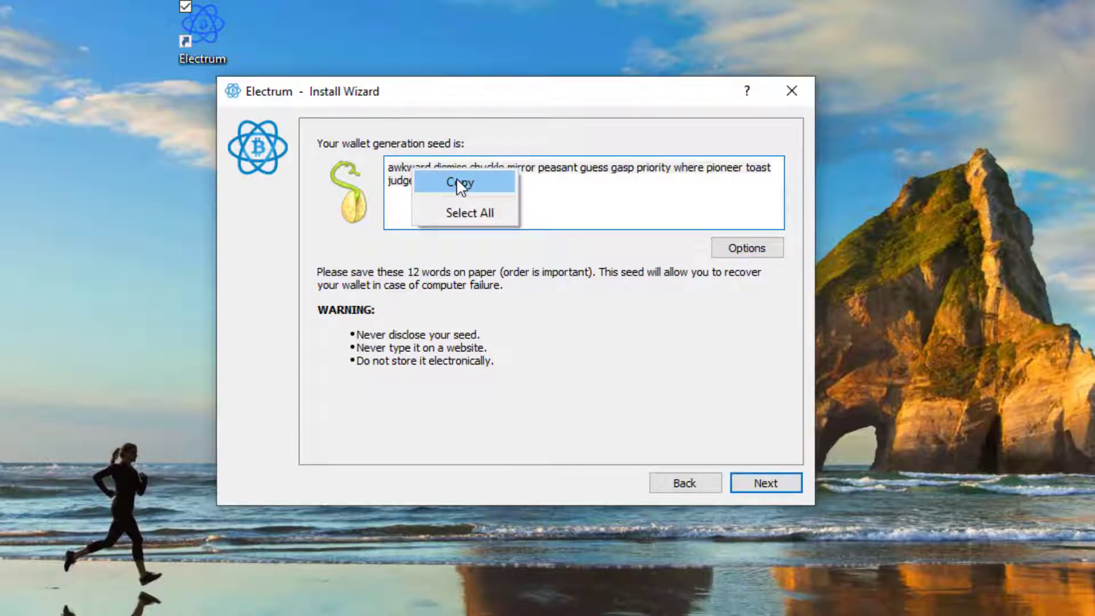
{"action": "left_click", "coordinate": [460, 184]}
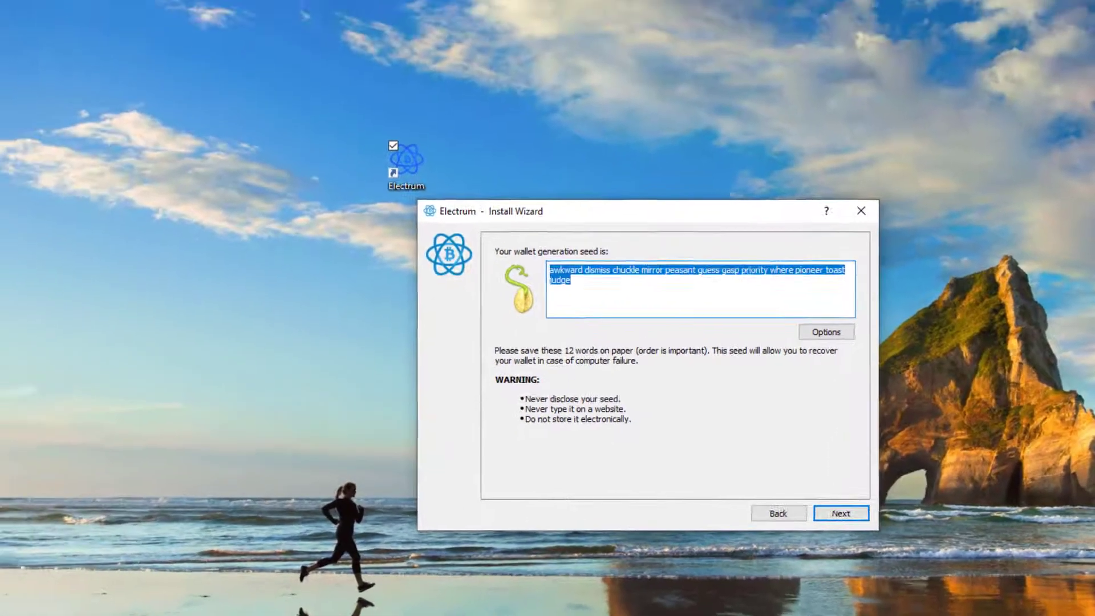
{"action": "right_click", "coordinate": [407, 614]}
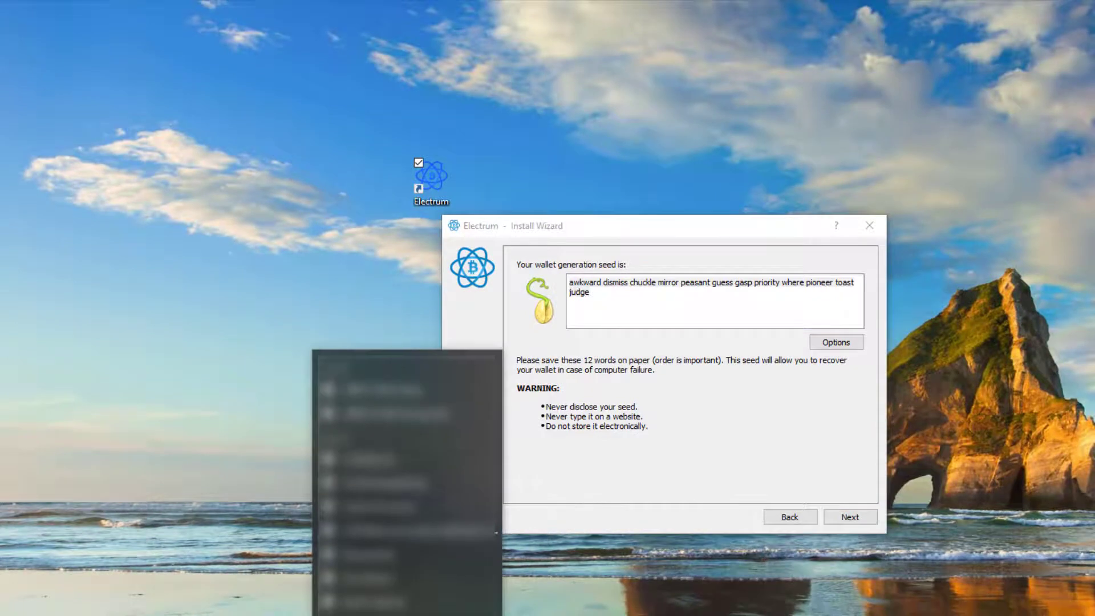
{"action": "left_click", "coordinate": [491, 539]}
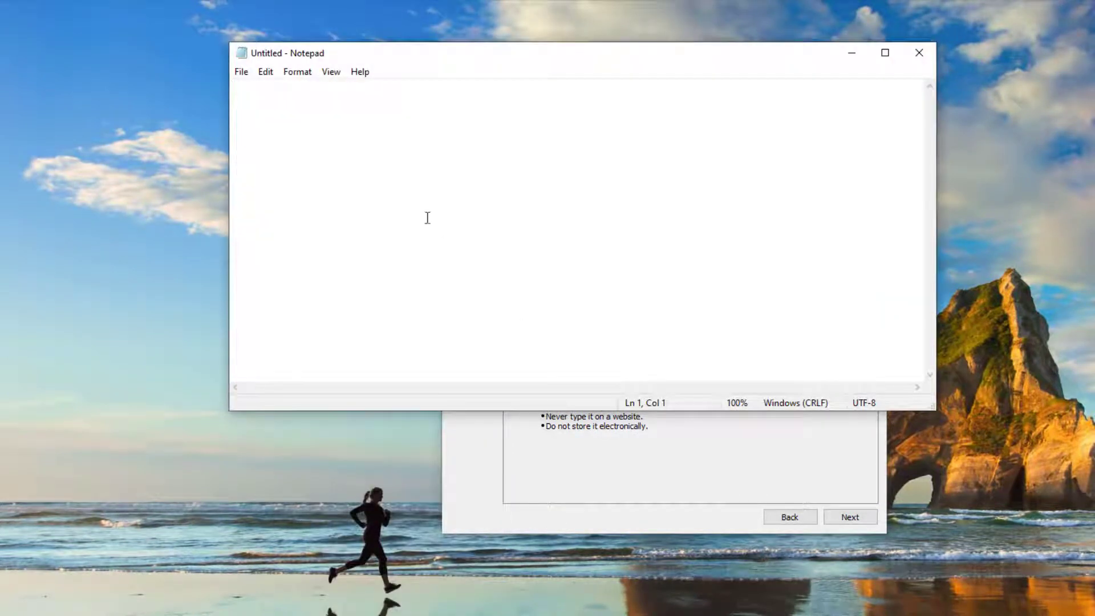
{"action": "right_click", "coordinate": [371, 149]}
{"action": "left_click", "coordinate": [340, 212]}
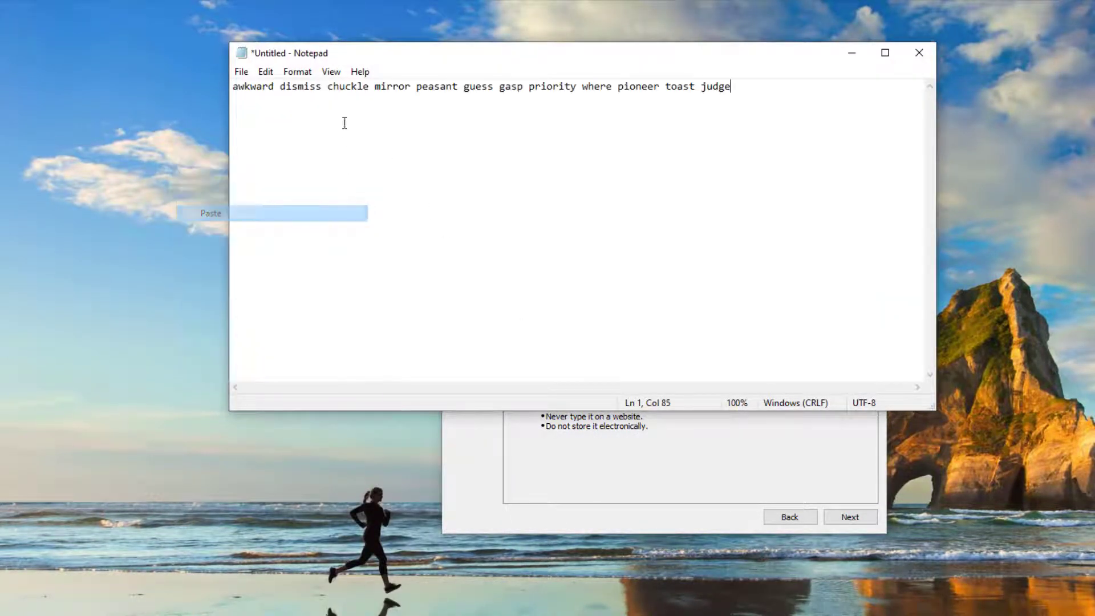
{"action": "left_click_drag", "start_coordinate": [431, 60], "coordinate": [517, 146]}
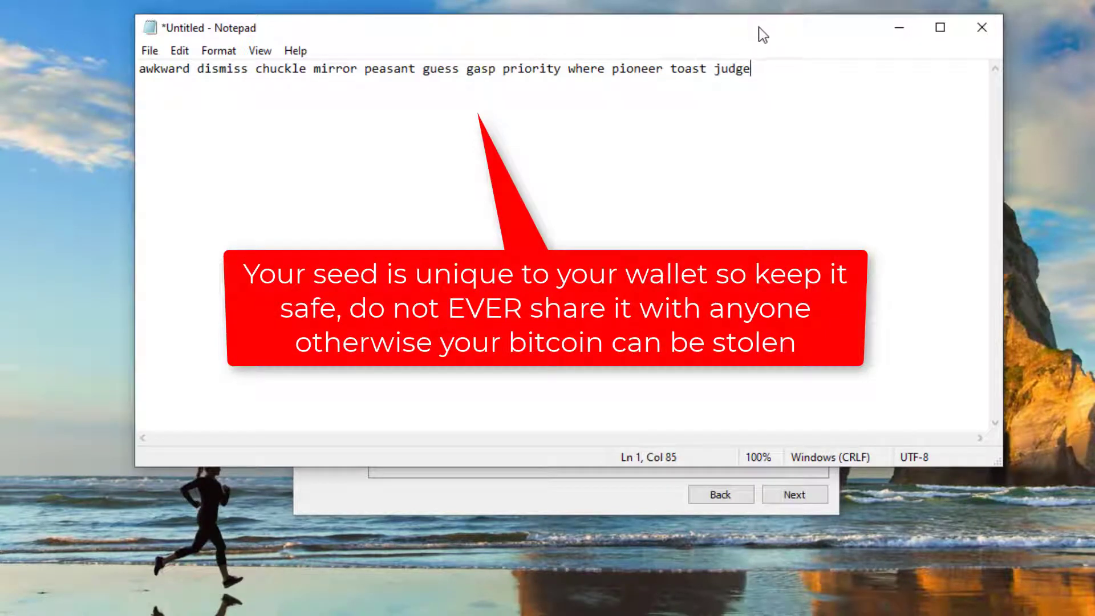
{"action": "left_click_drag", "start_coordinate": [760, 30], "coordinate": [757, 32]}
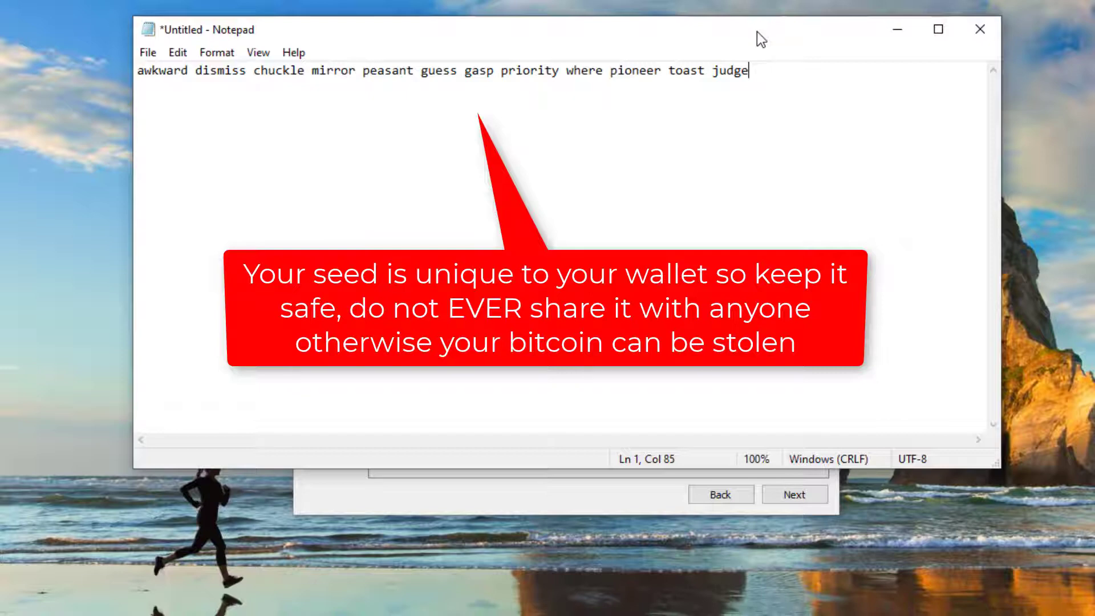
{"action": "mouse_move", "coordinate": [757, 31]}
{"action": "left_mouse_down"}
{"action": "mouse_move", "coordinate": [737, 129]}
{"action": "mouse_move", "coordinate": [748, 156]}
{"action": "mouse_move", "coordinate": [761, 39]}
{"action": "left_mouse_up"}
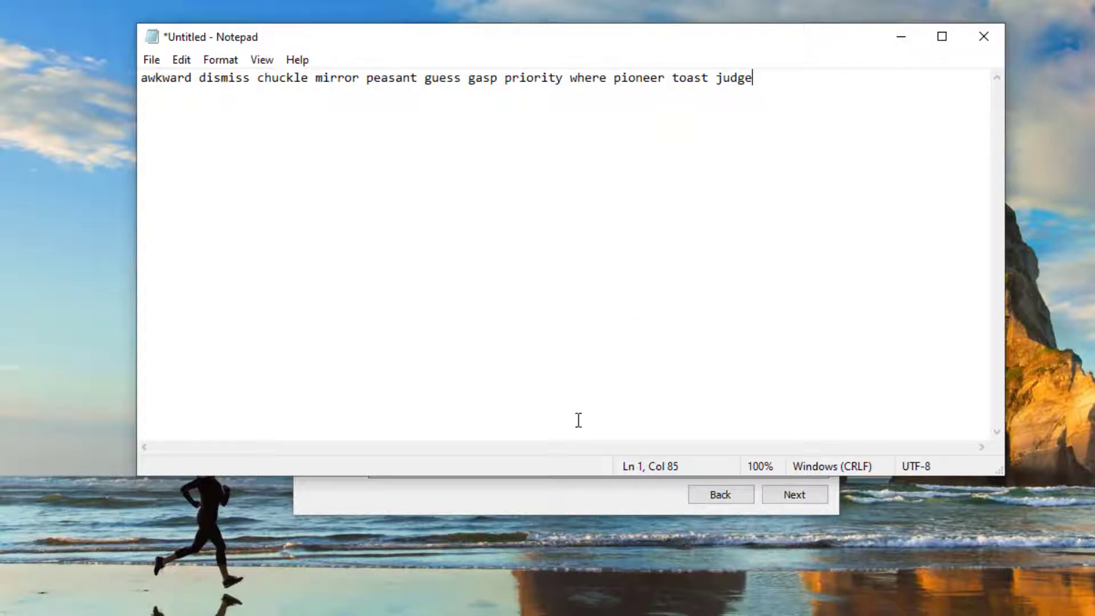
- Copy the wallet seed from the Notepad document, paste it into the wizard's Confirm Seed field and continue
{"action": "left_click", "coordinate": [583, 513]}
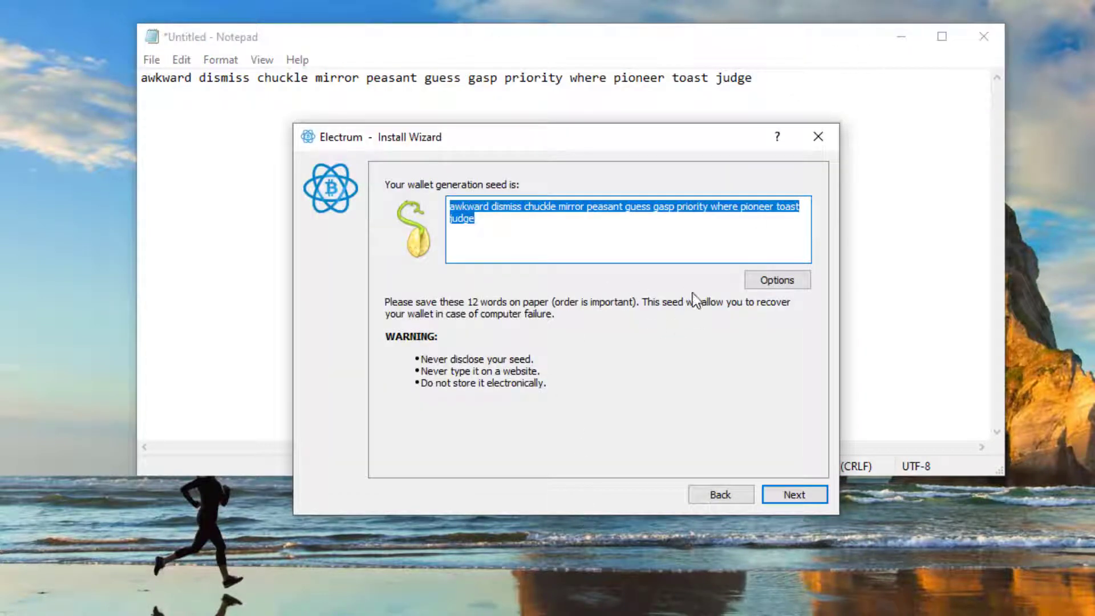
{"action": "left_click", "coordinate": [785, 499]}
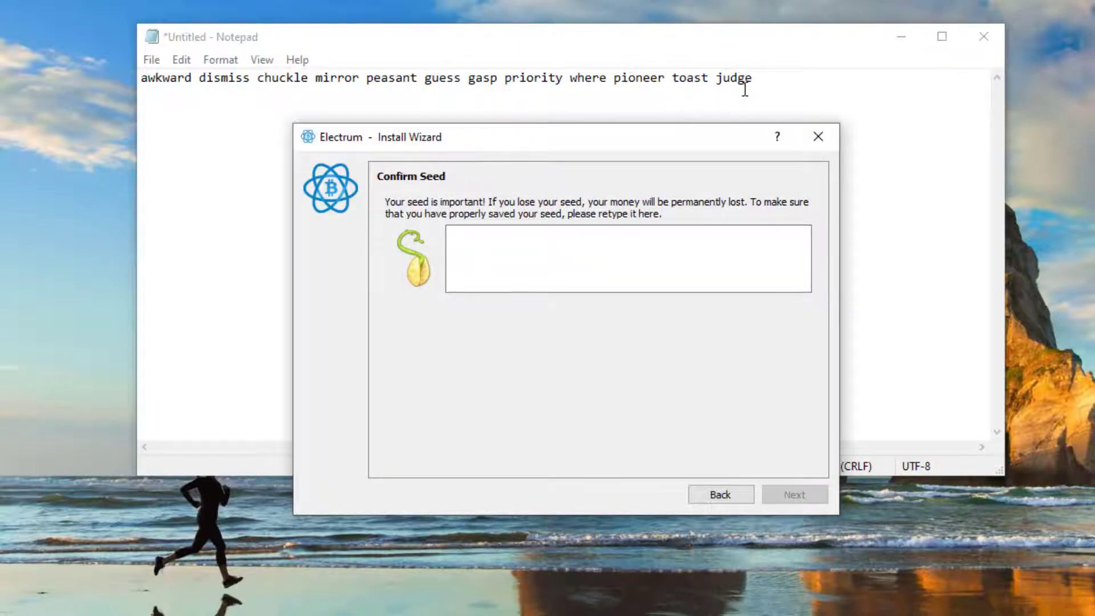
{"action": "left_click_drag", "start_coordinate": [753, 83], "coordinate": [140, 83]}
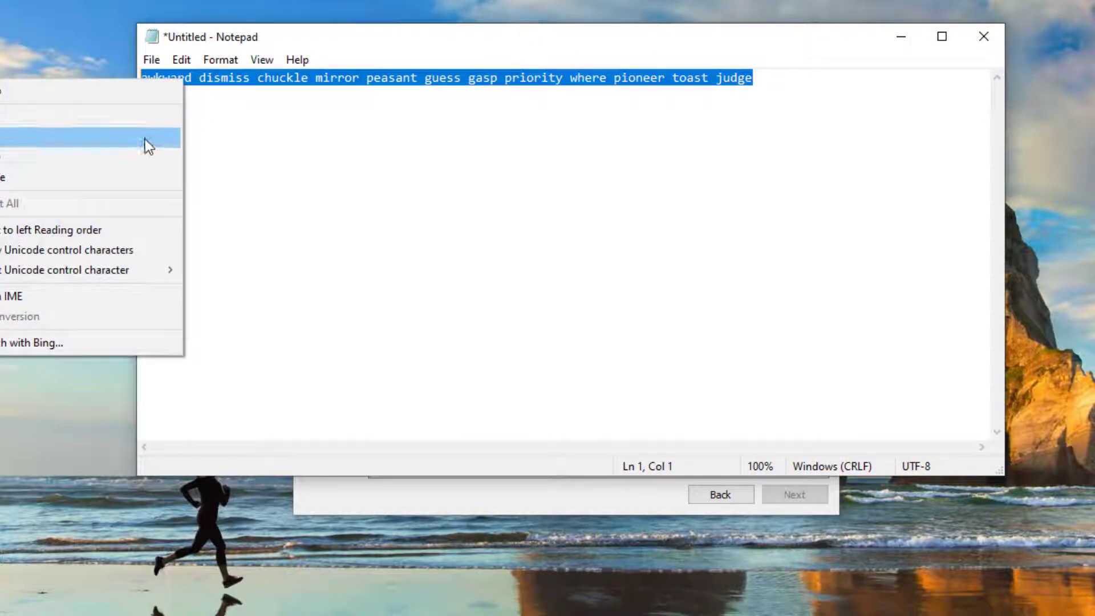
{"action": "left_click", "coordinate": [143, 139]}
{"action": "left_click", "coordinate": [534, 504]}
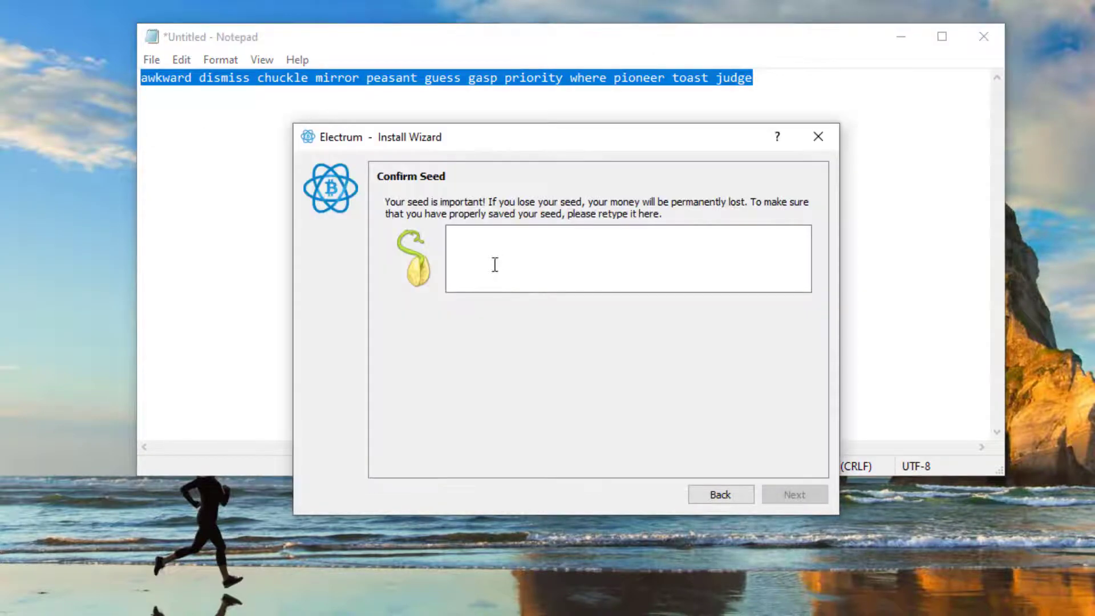
{"action": "left_click", "coordinate": [487, 243]}
{"action": "right_click", "coordinate": [485, 246]}
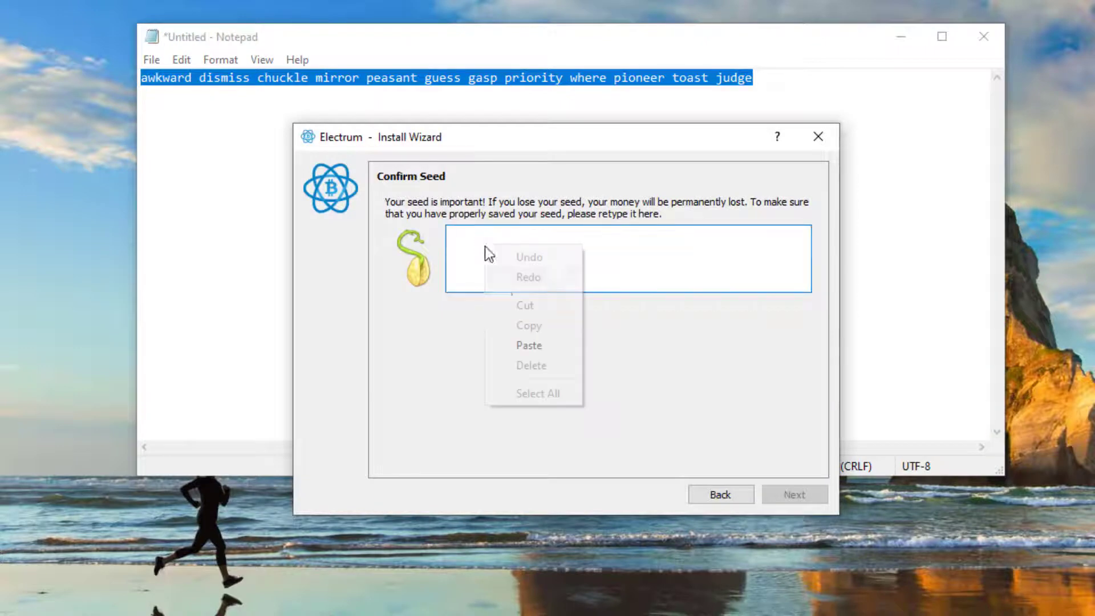
{"action": "left_click", "coordinate": [548, 347]}
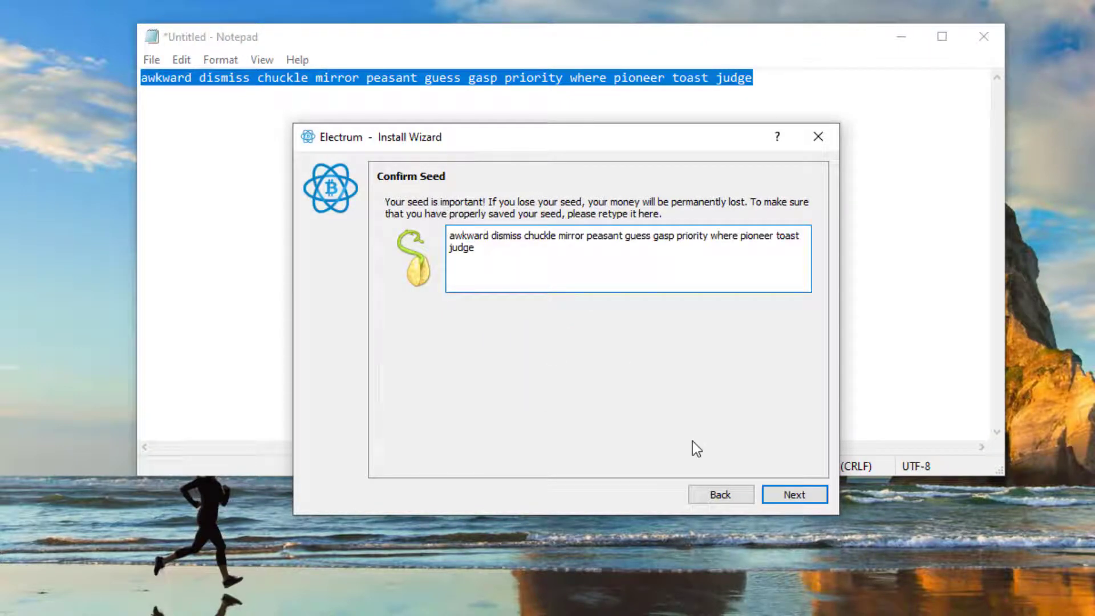
{"action": "left_click", "coordinate": [793, 494]}
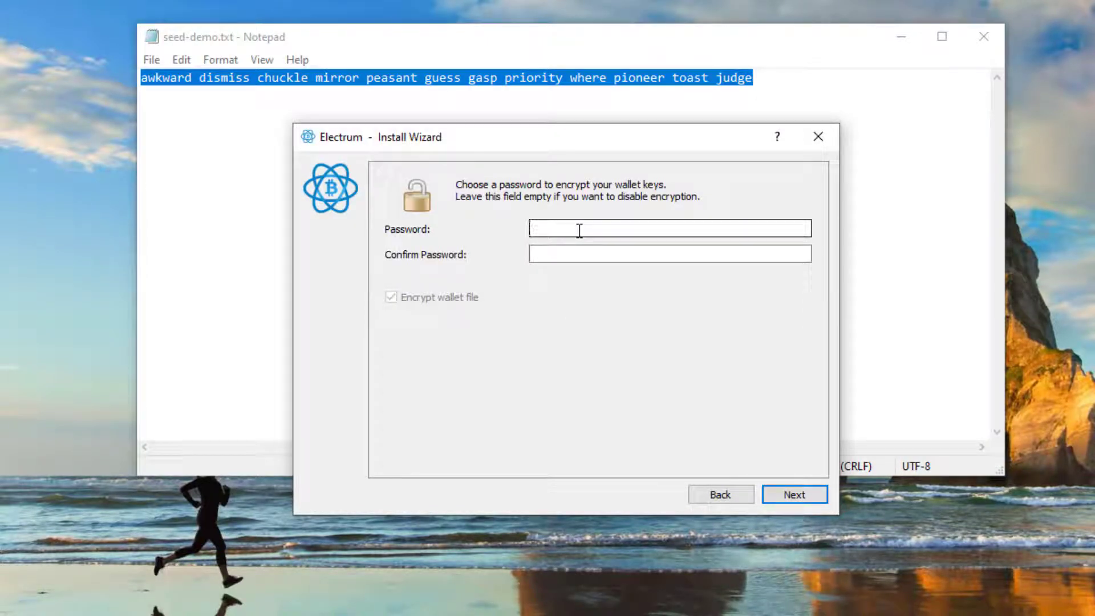
- Enter and confirm the wallet password with wallet file encryption enabled, and finish the install wizard
{"action": "type", "text": "••••••"}
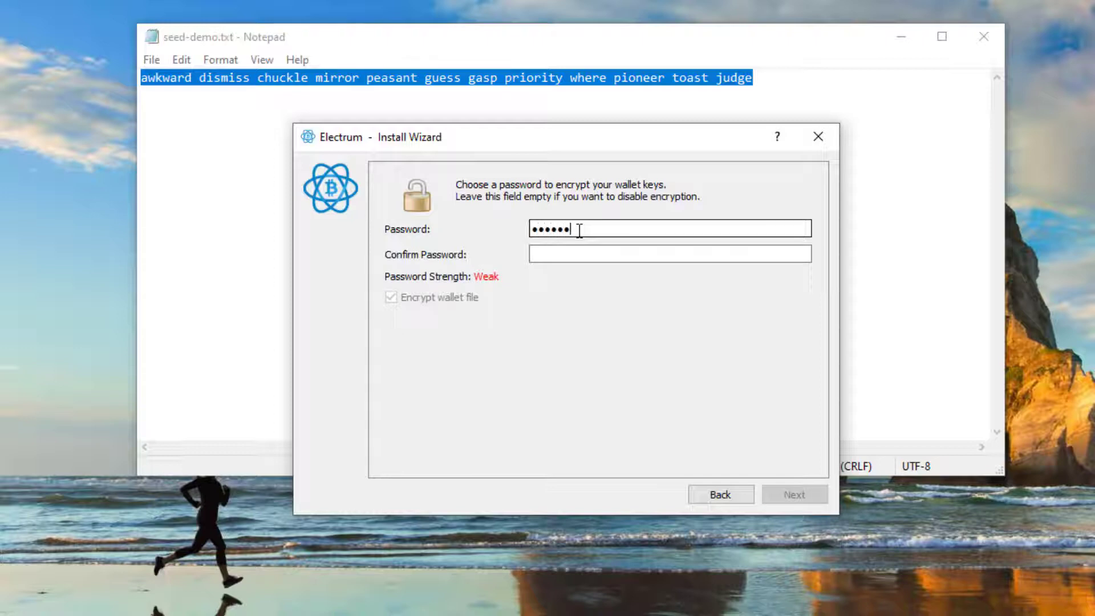
{"action": "key", "text": "Tab"}
{"action": "type", "text": "••••••"}
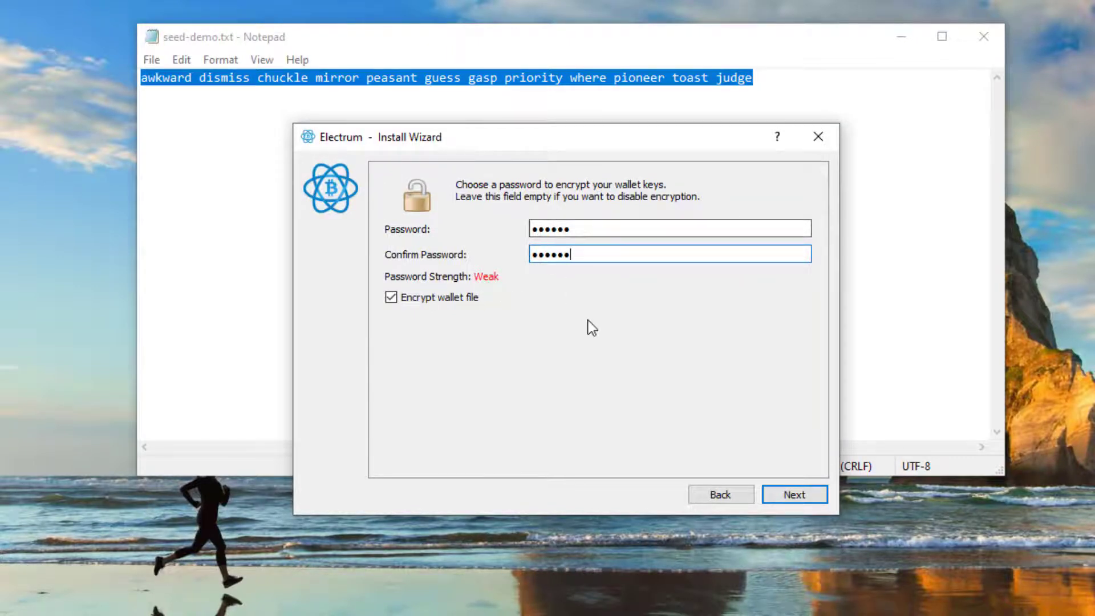
{"action": "left_click", "coordinate": [795, 496]}
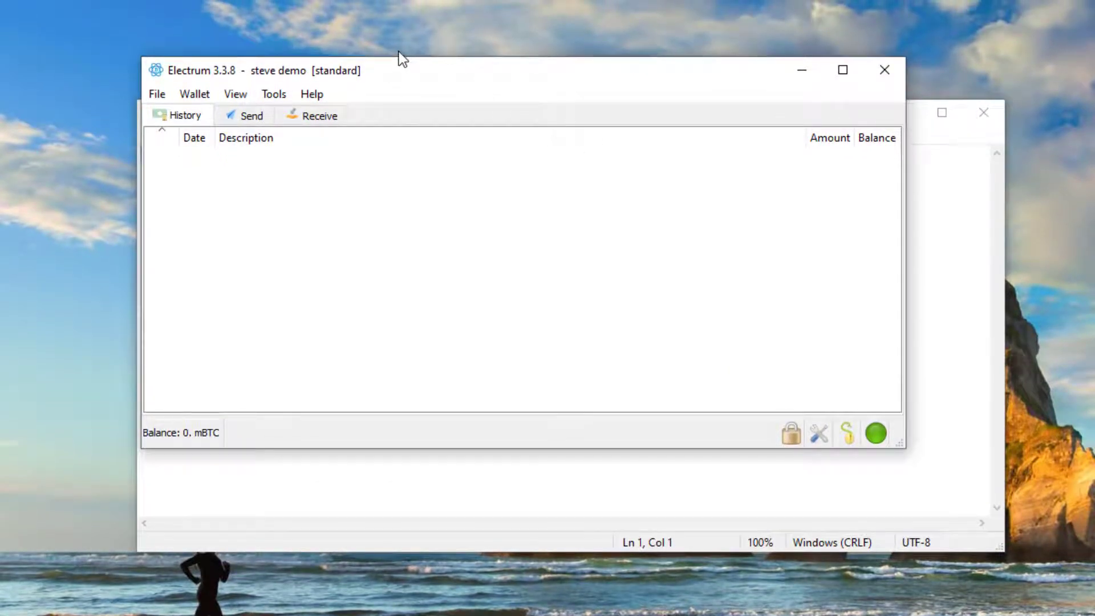
- Save a receiving request for the first address, described with the owner's first name followed by "Demo"
{"action": "left_click", "coordinate": [317, 118]}
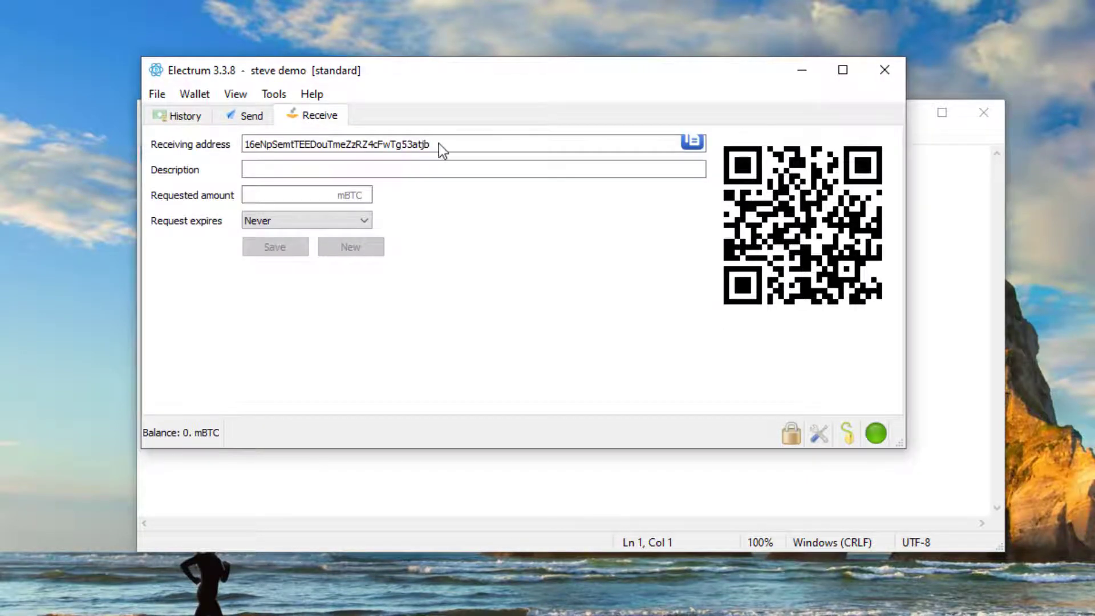
{"action": "left_click_drag", "start_coordinate": [439, 142], "coordinate": [240, 144]}
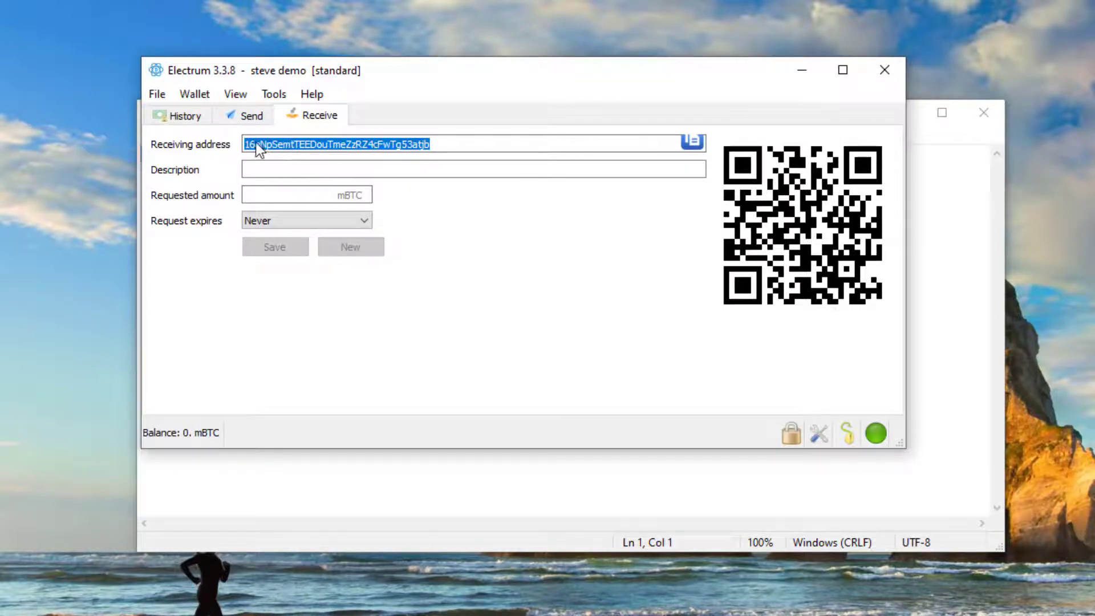
{"action": "left_click", "coordinate": [288, 163]}
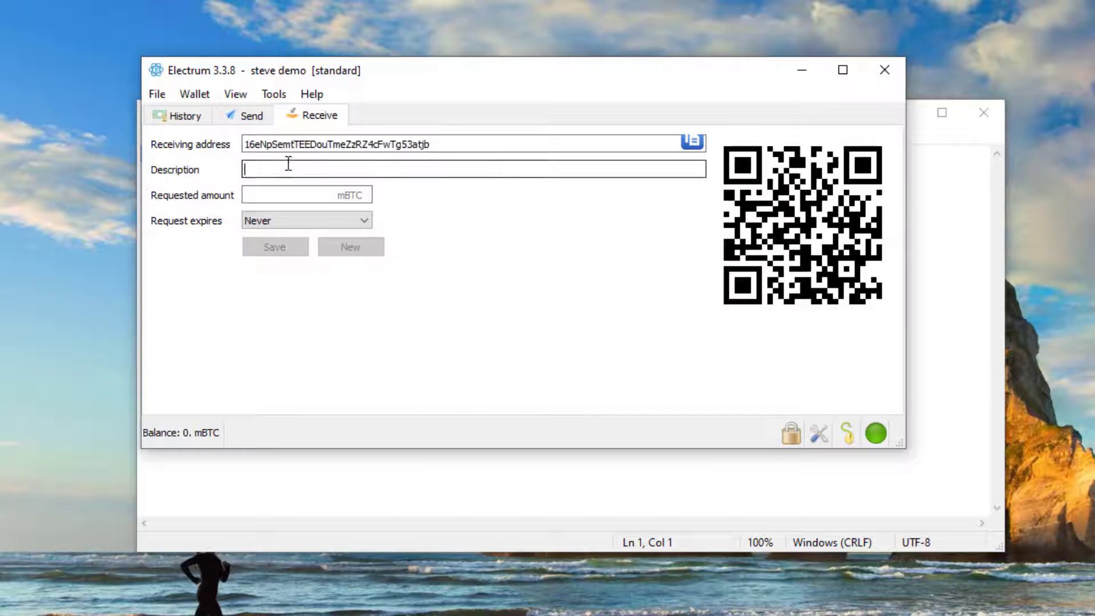
{"action": "type", "text": "De"}
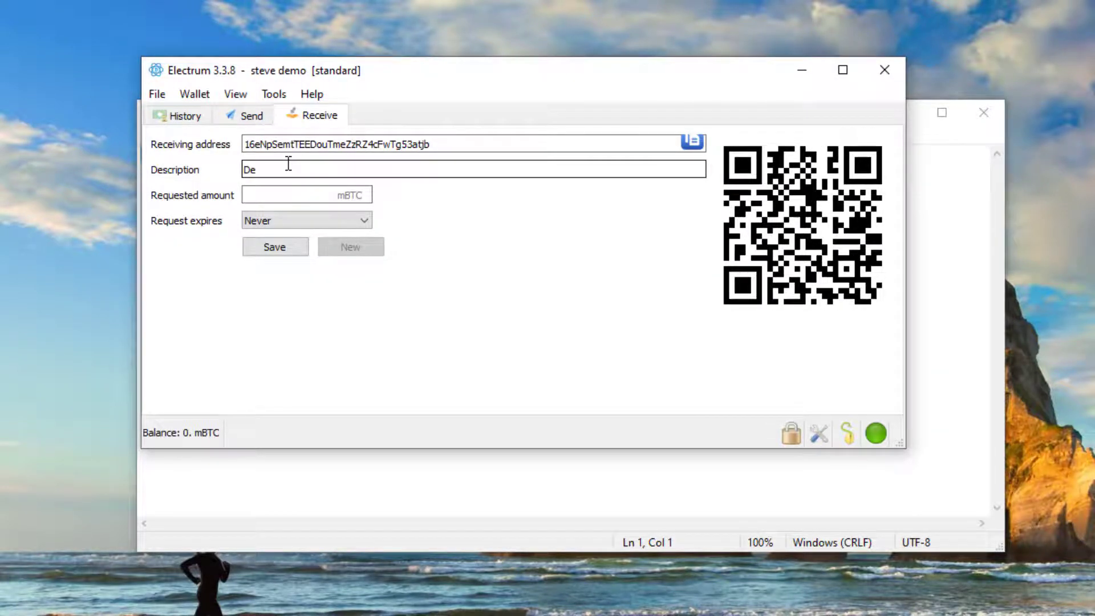
{"action": "key", "text": "BackSpace"}
{"action": "key", "text": "BackSpace"}
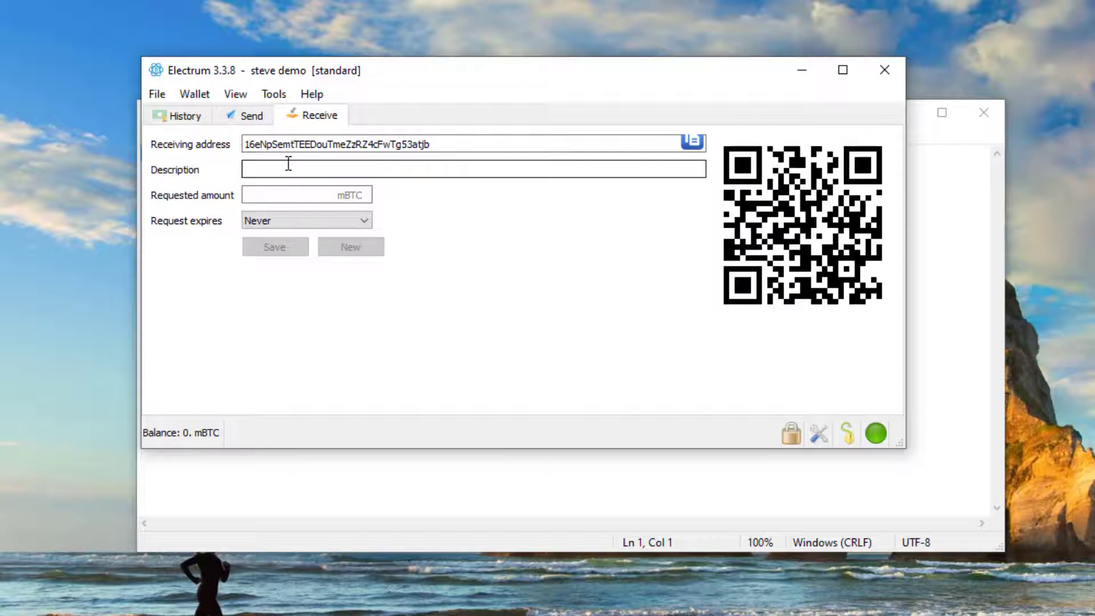
{"action": "type", "text": "Steve Demo"}
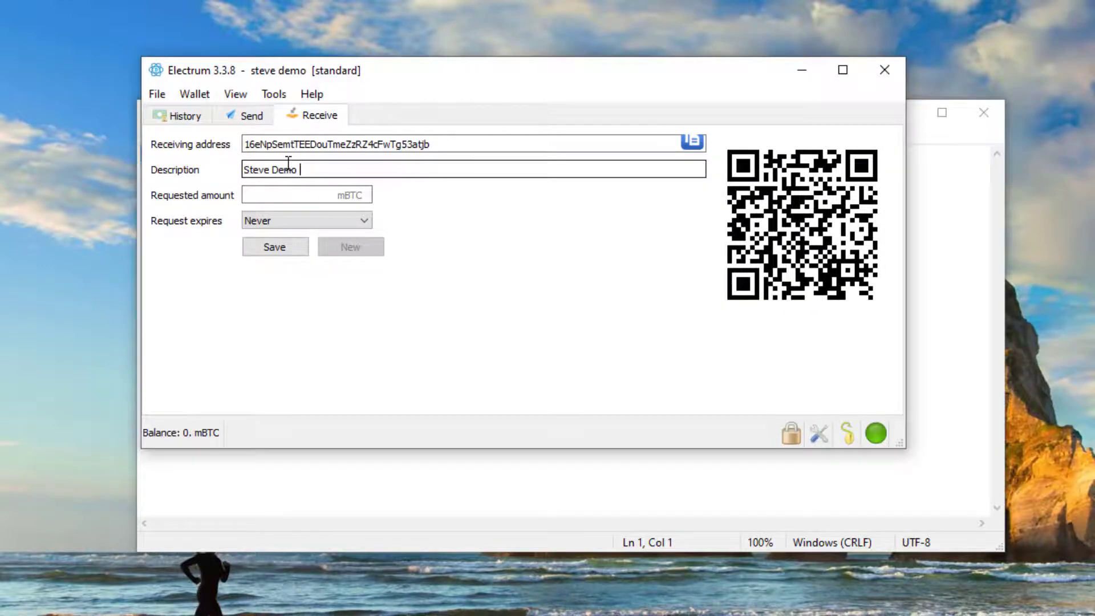
{"action": "left_click", "coordinate": [269, 249]}
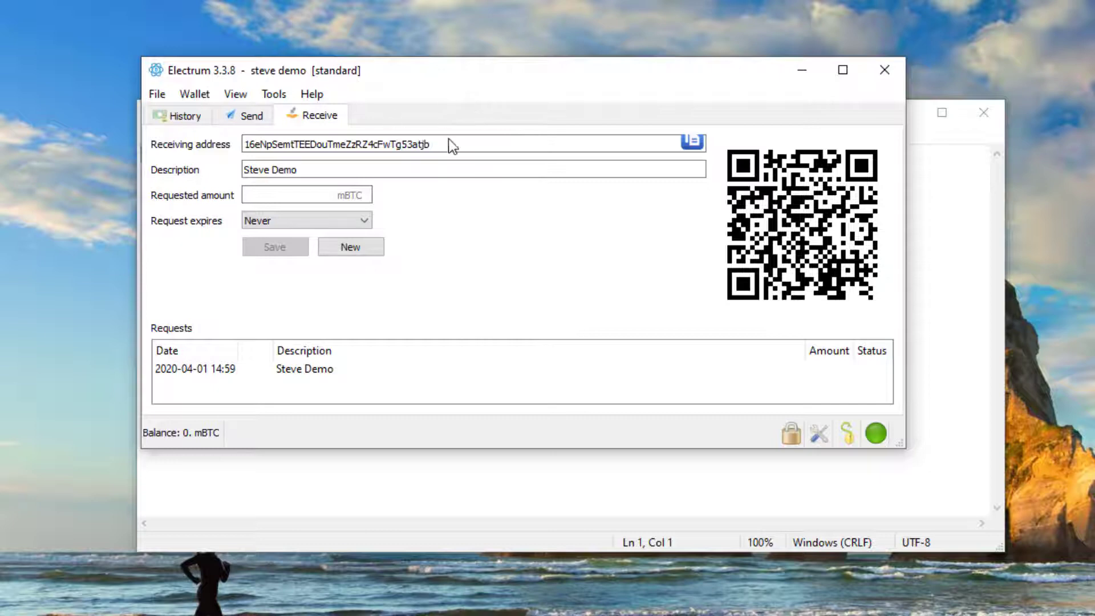
{"action": "left_click_drag", "start_coordinate": [450, 151], "coordinate": [249, 144]}
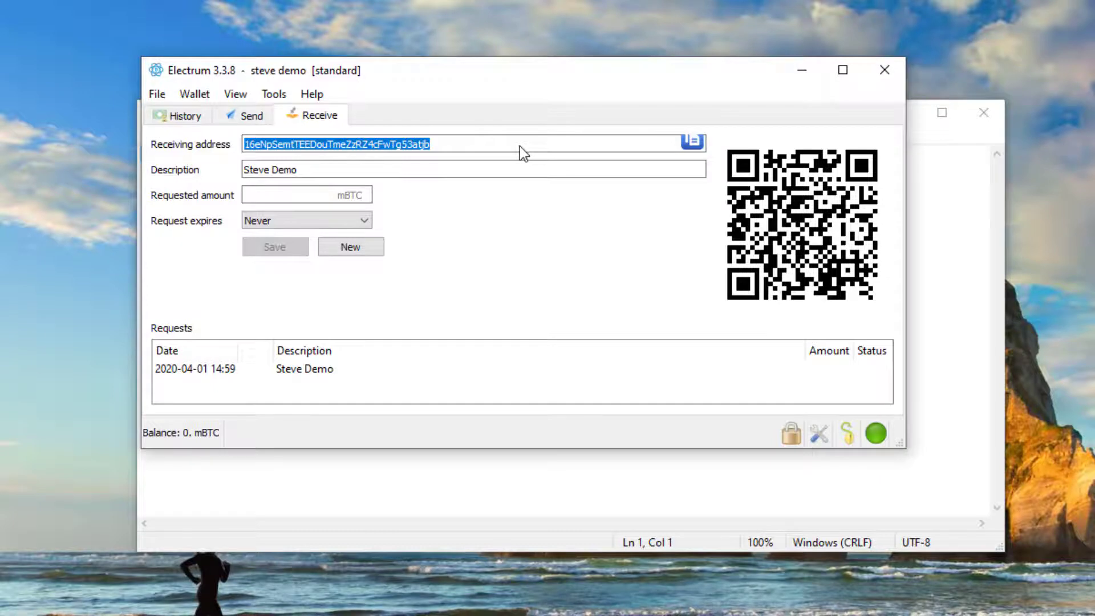
{"action": "left_click", "coordinate": [443, 171]}
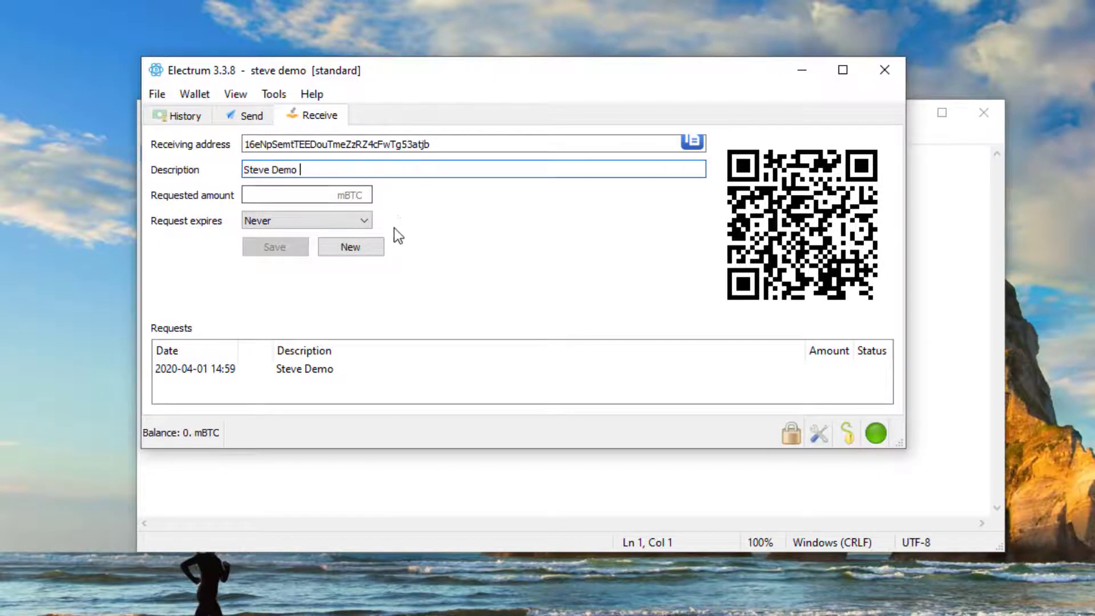
- Create a new receiving request with the description "Funds from my wife" and save it
{"action": "left_click", "coordinate": [350, 246]}
{"action": "type", "text": "Funds "}
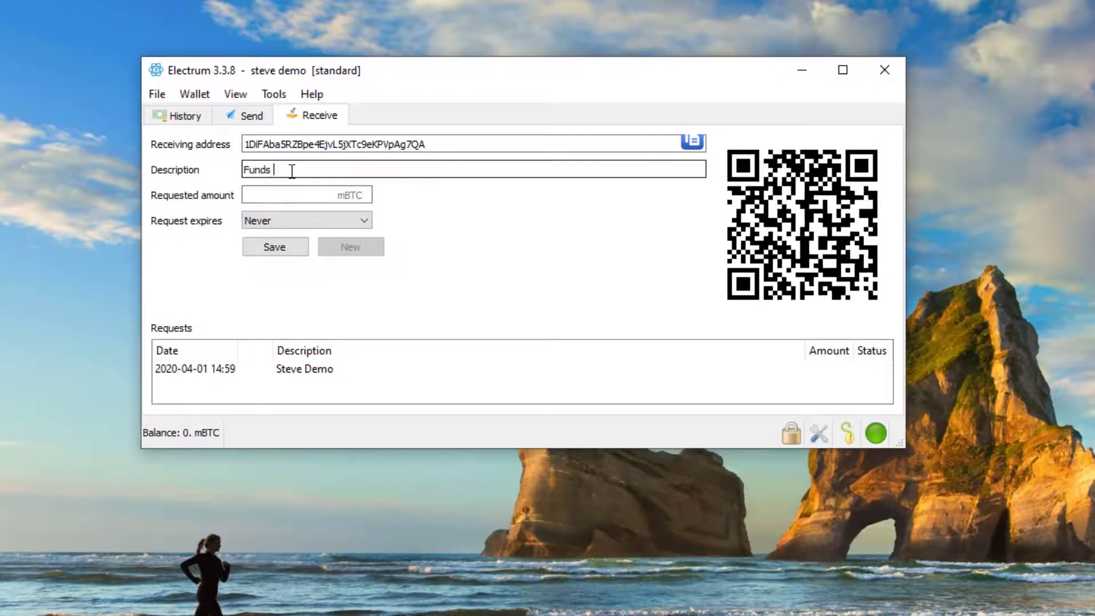
{"action": "type", "text": "from my "}
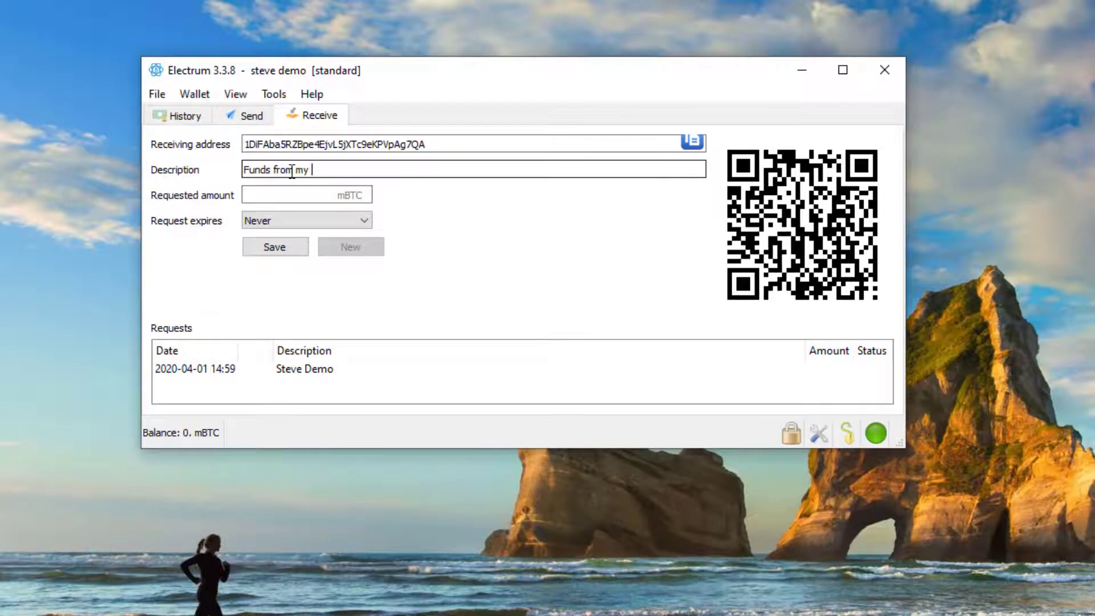
{"action": "type", "text": "wife"}
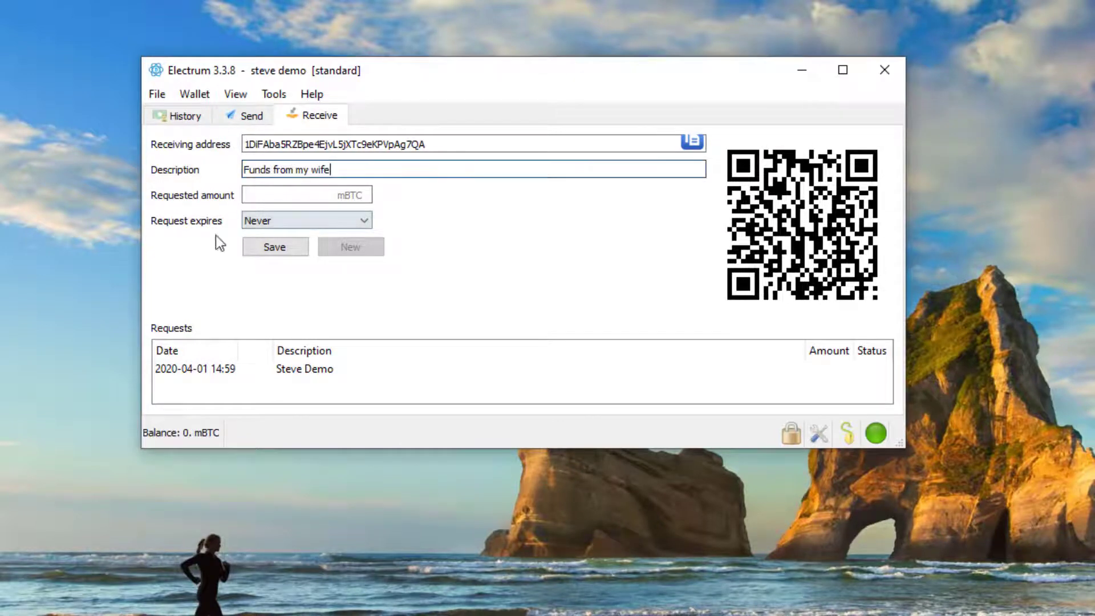
{"action": "left_click", "coordinate": [259, 243]}
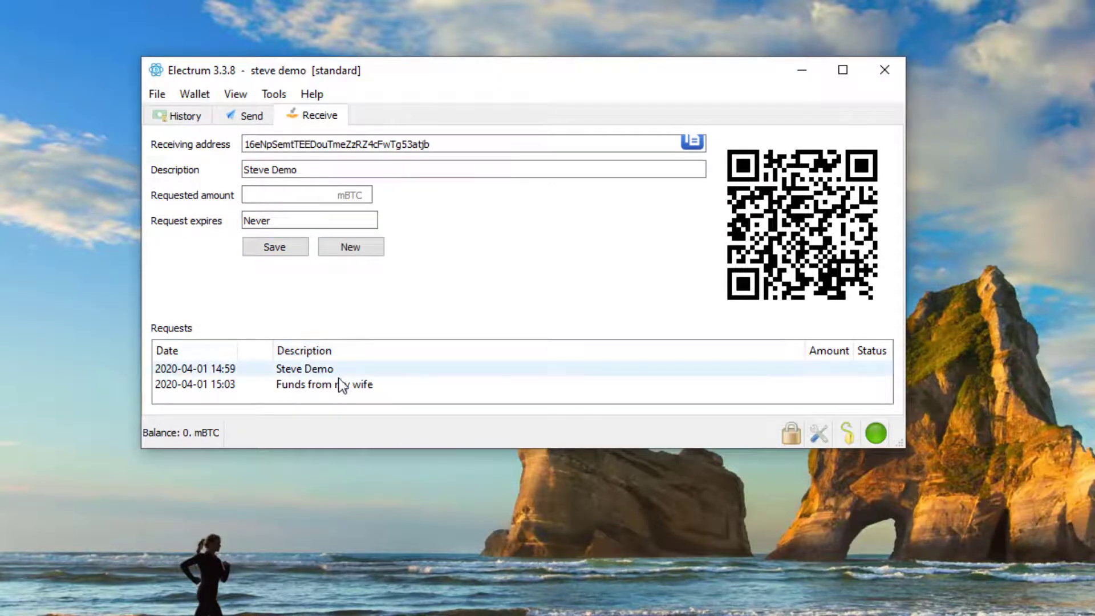
- Compare the receiving addresses of the two saved requests, and view the wallet's transaction history
{"action": "left_click", "coordinate": [310, 382]}
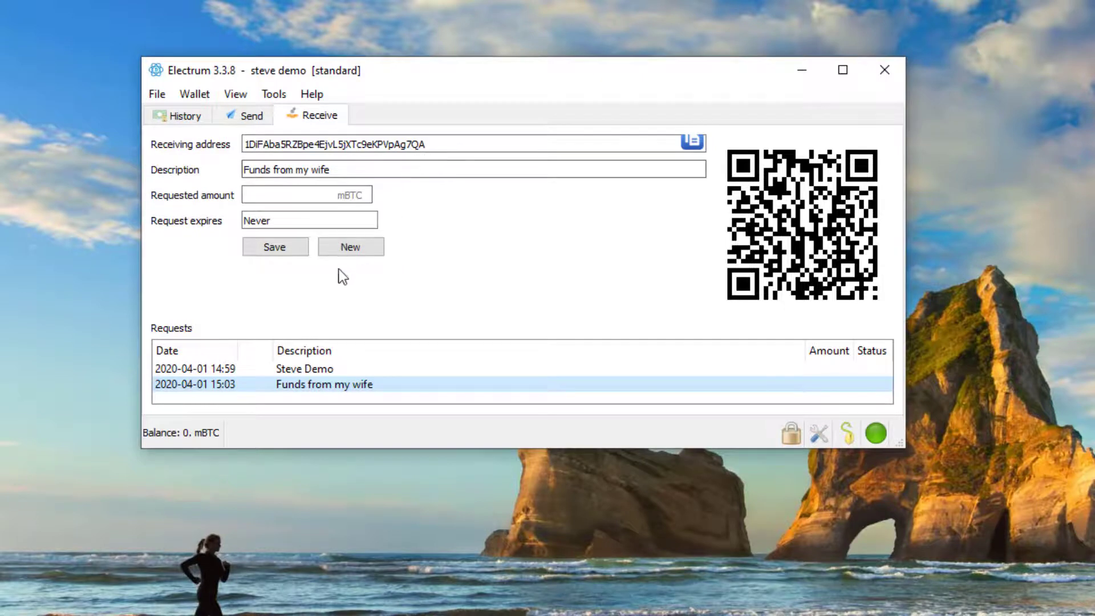
{"action": "left_click", "coordinate": [297, 368]}
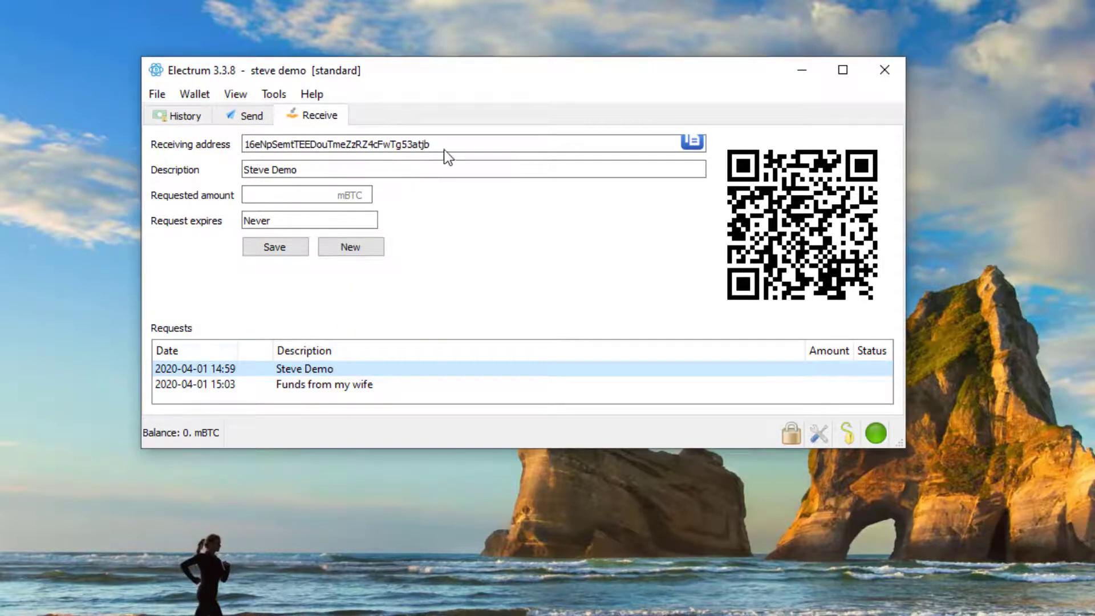
{"action": "left_click", "coordinate": [288, 382]}
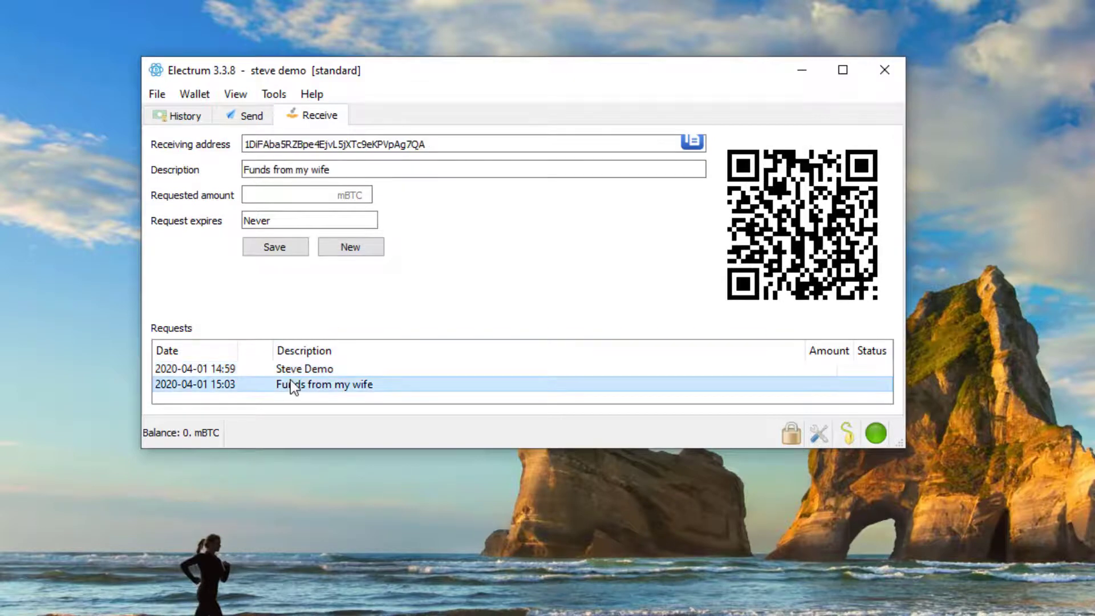
{"action": "left_click_drag", "start_coordinate": [423, 147], "coordinate": [244, 143]}
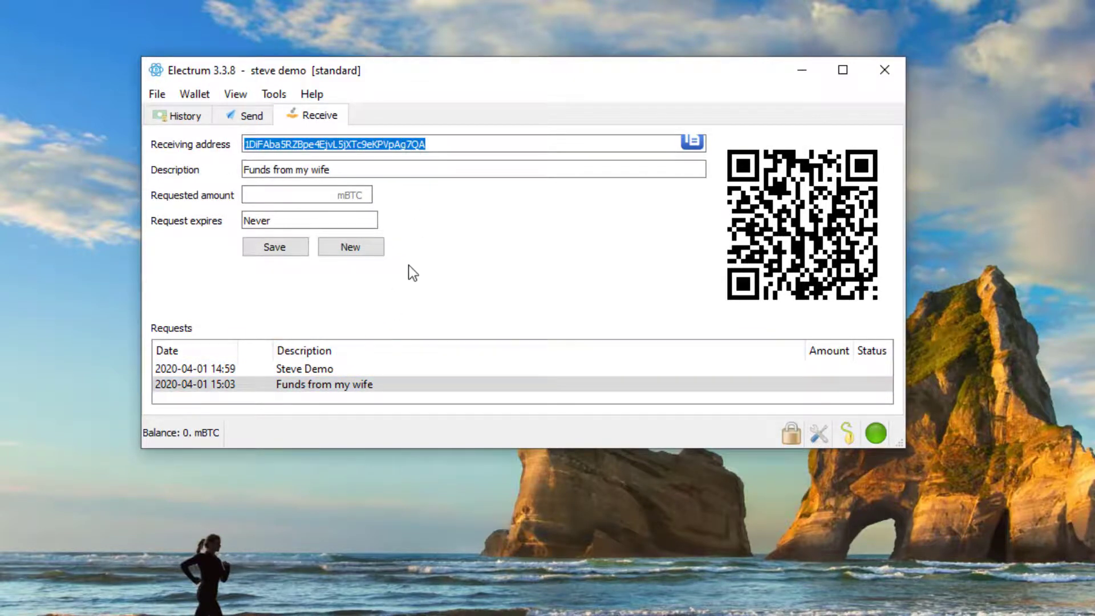
{"action": "left_click", "coordinate": [280, 370]}
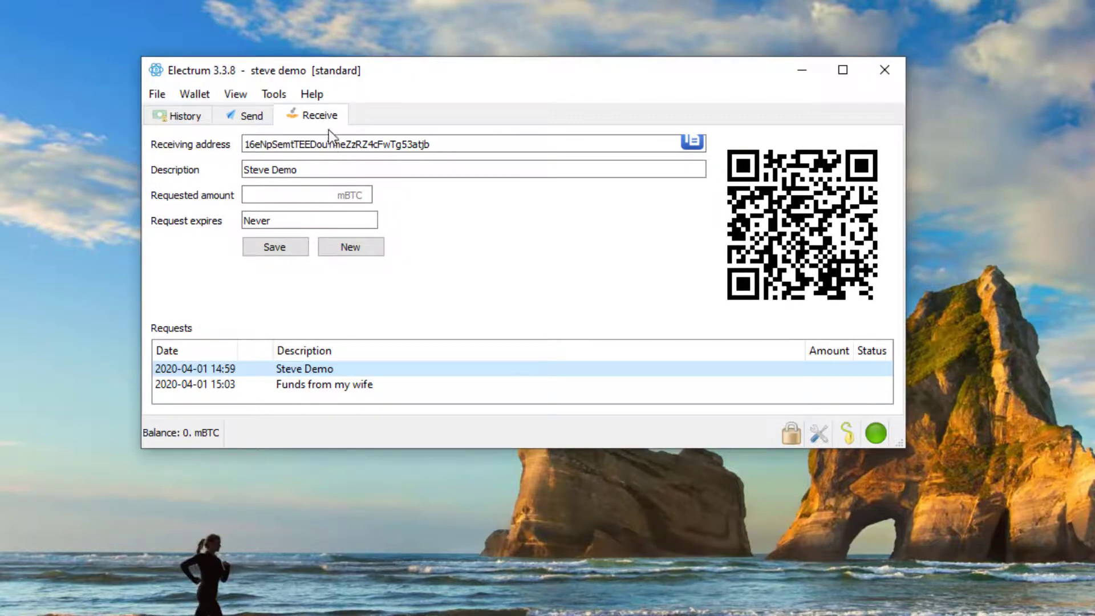
{"action": "left_click", "coordinate": [177, 115]}
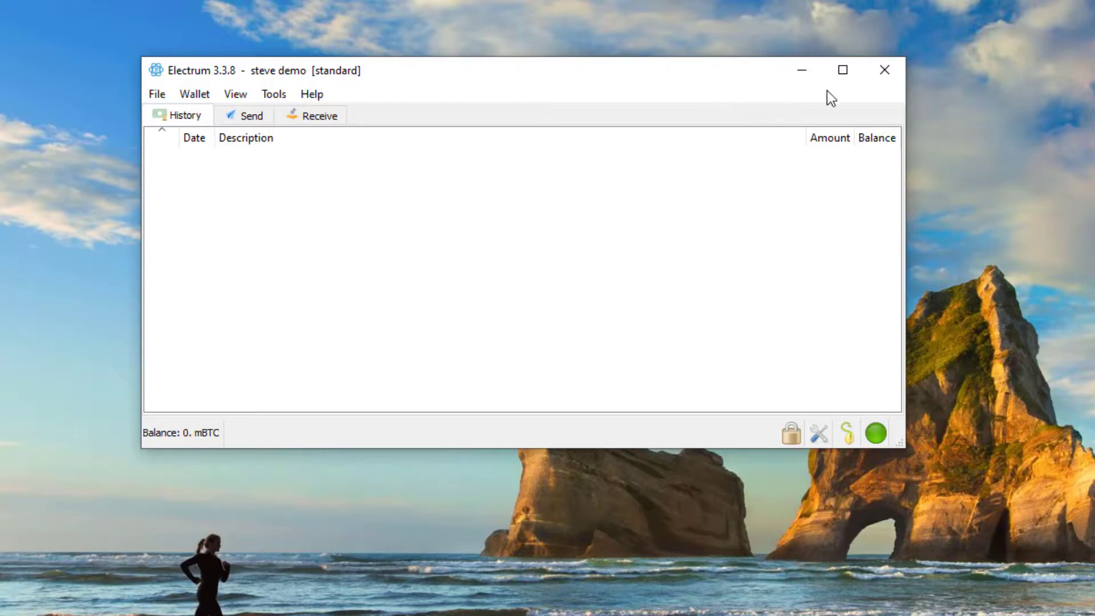
- Close the wallet, relaunch Electrum from the desktop and unlock the demo wallet with the wallet password
{"action": "left_click", "coordinate": [884, 73]}
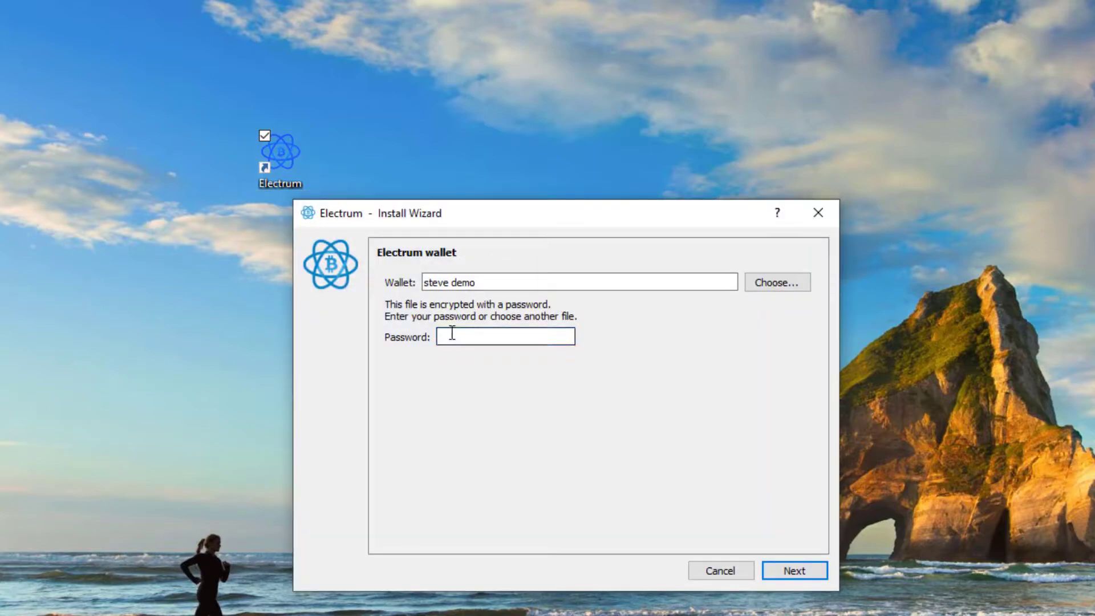
{"action": "type", "text": "••••••"}
{"action": "left_click", "coordinate": [792, 565]}
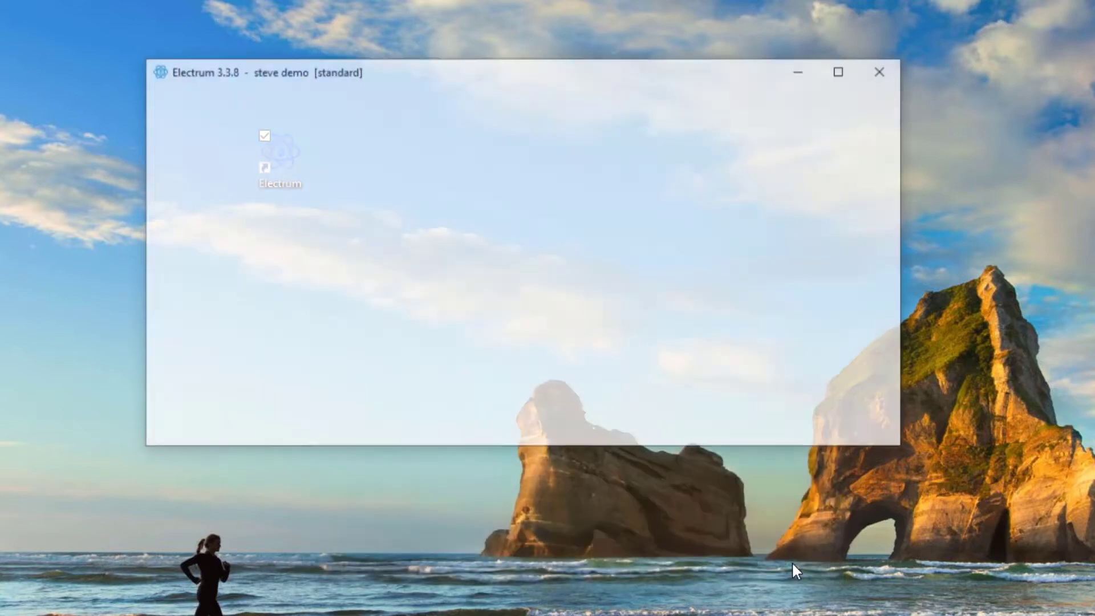